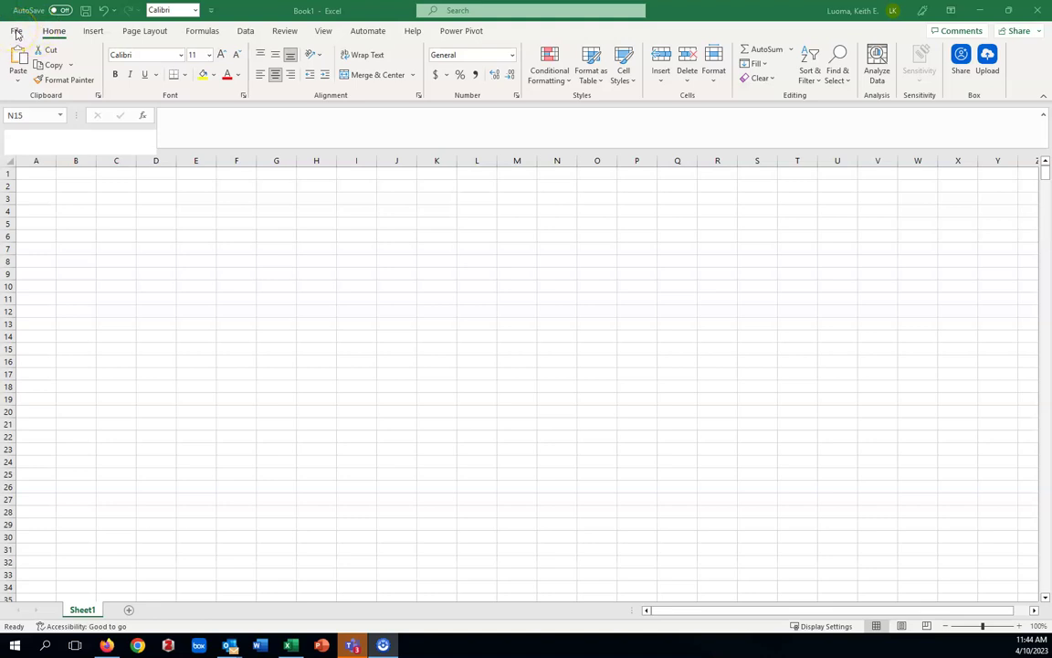
- Make sure the Analysis ToolPak is enabled among the Excel add-ins and apply the add-in selection
{"action": "left_click", "coordinate": [16, 32]}
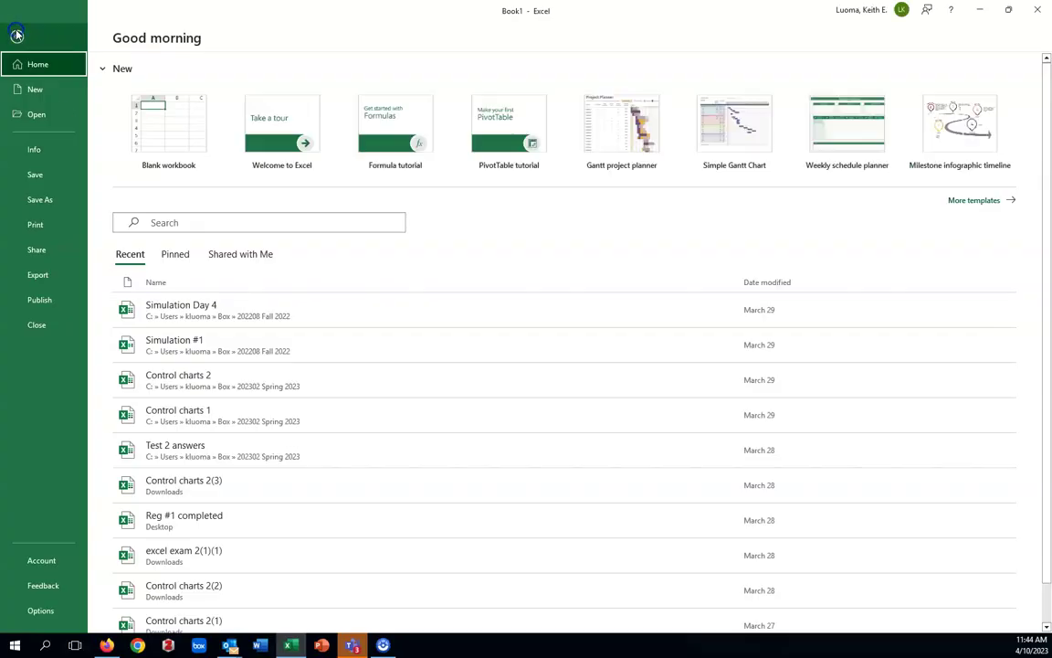
{"action": "left_click", "coordinate": [33, 612]}
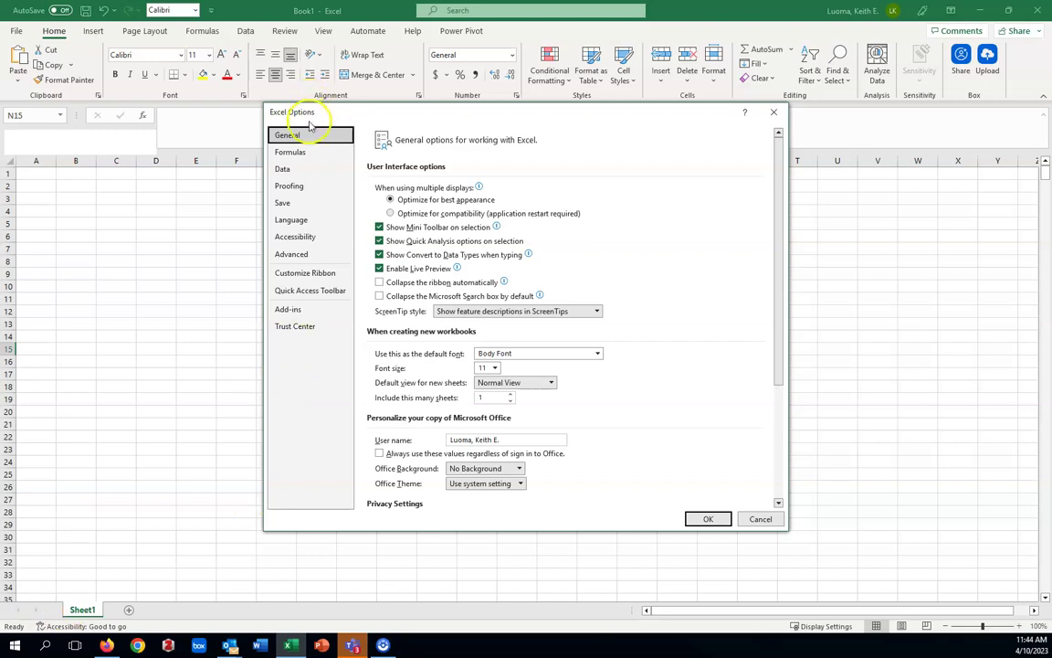
{"action": "left_click", "coordinate": [287, 310]}
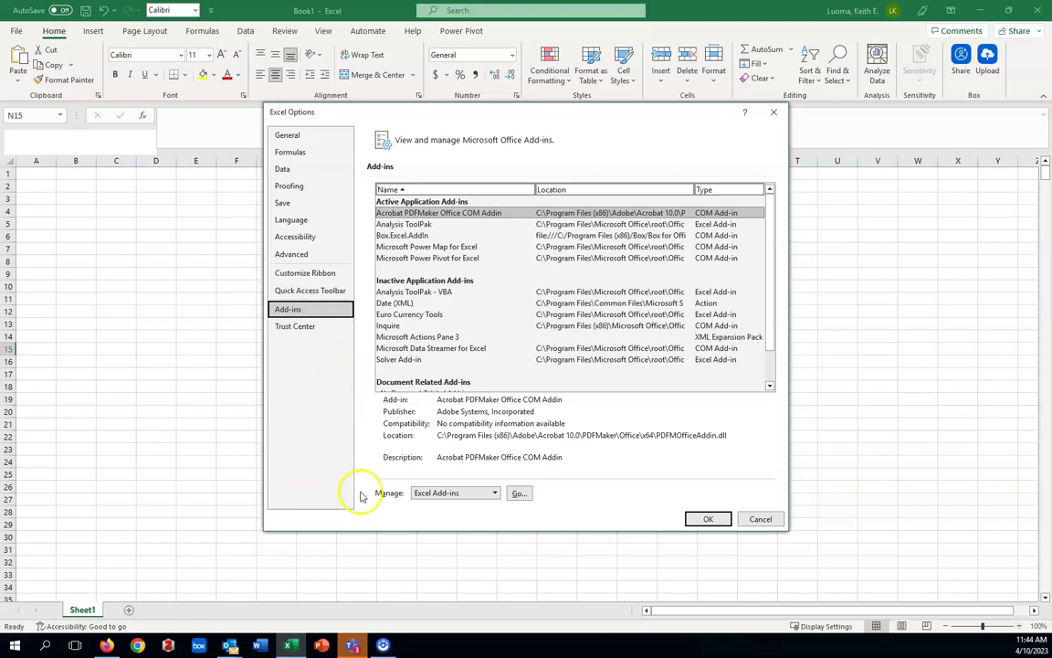
{"action": "left_click", "coordinate": [520, 494]}
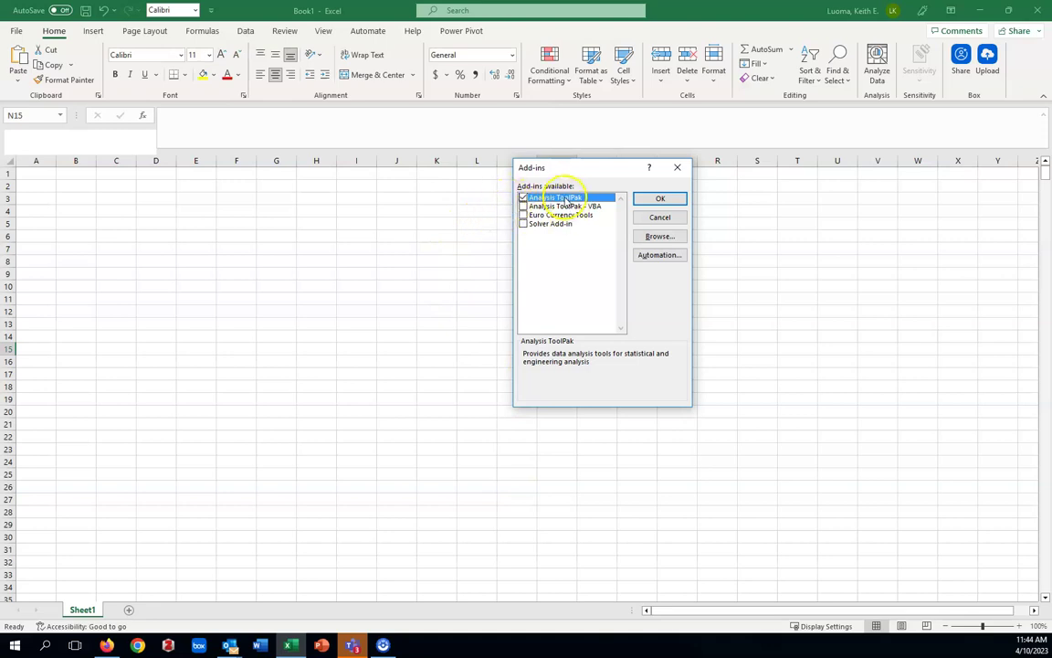
{"action": "left_click", "coordinate": [662, 198]}
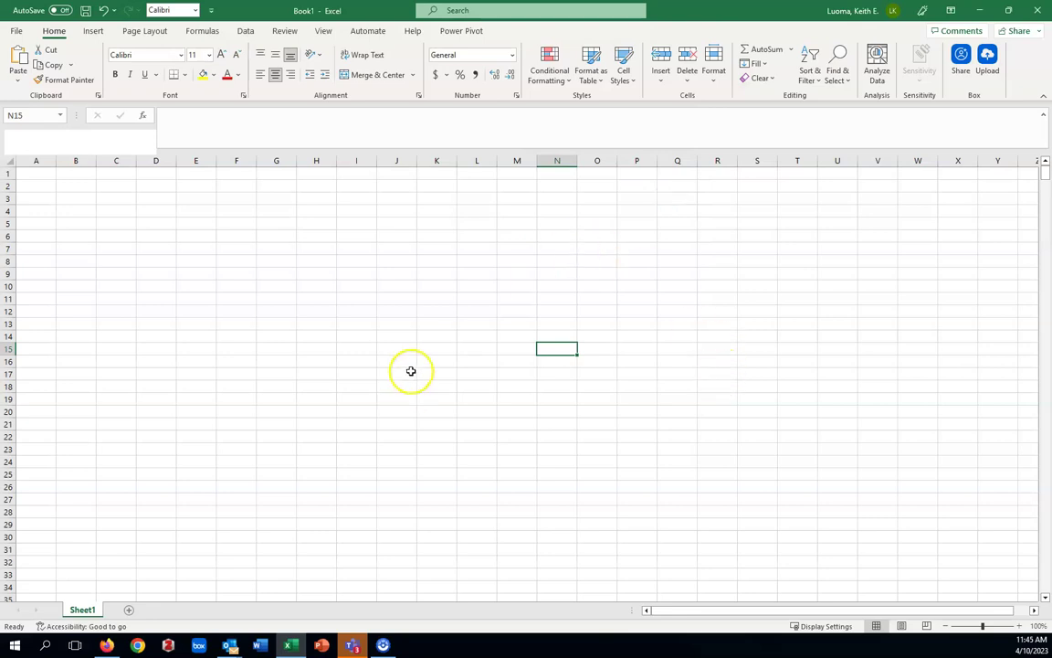
- Start the Random Number Generation tool from the data analysis tools and move its dialog aside
{"action": "left_click", "coordinate": [247, 32]}
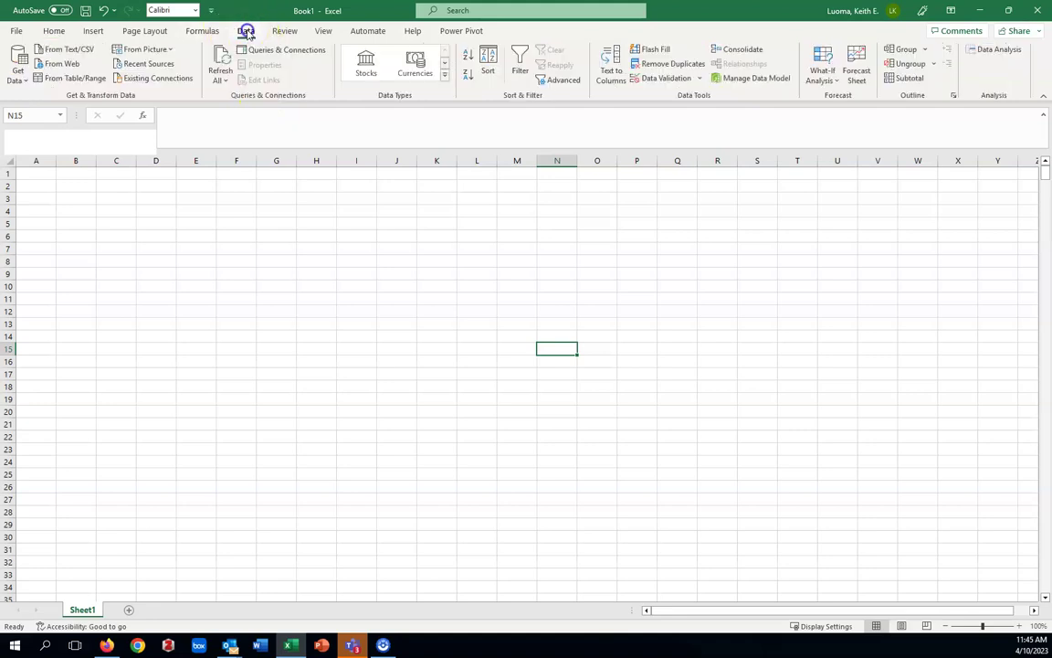
{"action": "left_click", "coordinate": [987, 50]}
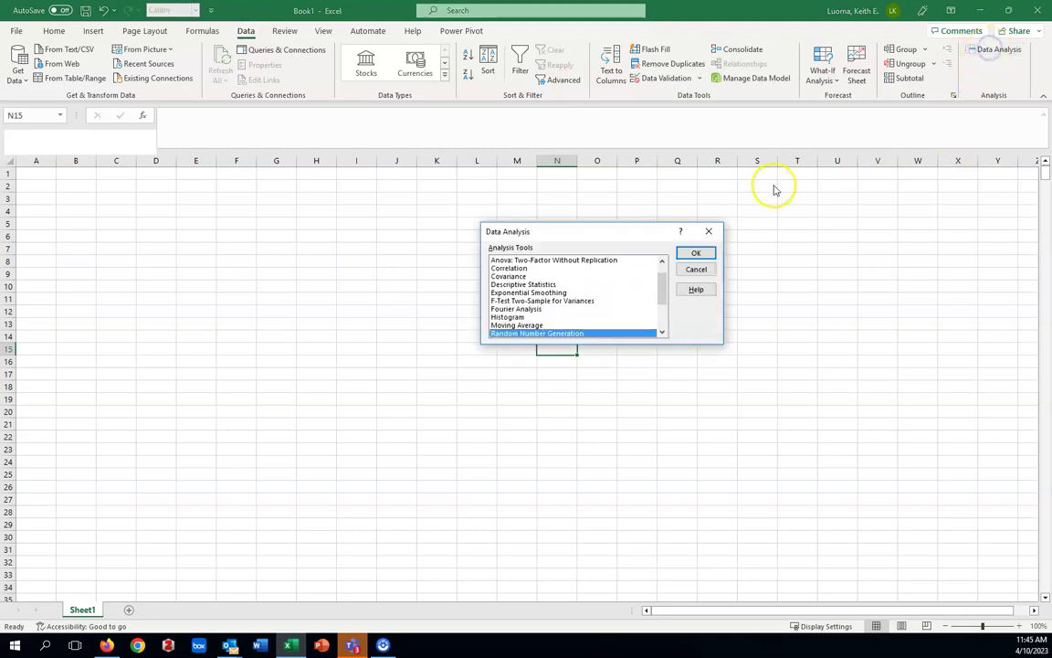
{"action": "mouse_move", "coordinate": [661, 282]}
{"action": "left_mouse_down"}
{"action": "mouse_move", "coordinate": [663, 272]}
{"action": "mouse_move", "coordinate": [665, 324]}
{"action": "mouse_move", "coordinate": [665, 282]}
{"action": "mouse_move", "coordinate": [666, 295]}
{"action": "left_mouse_up"}
{"action": "left_click", "coordinate": [580, 317]}
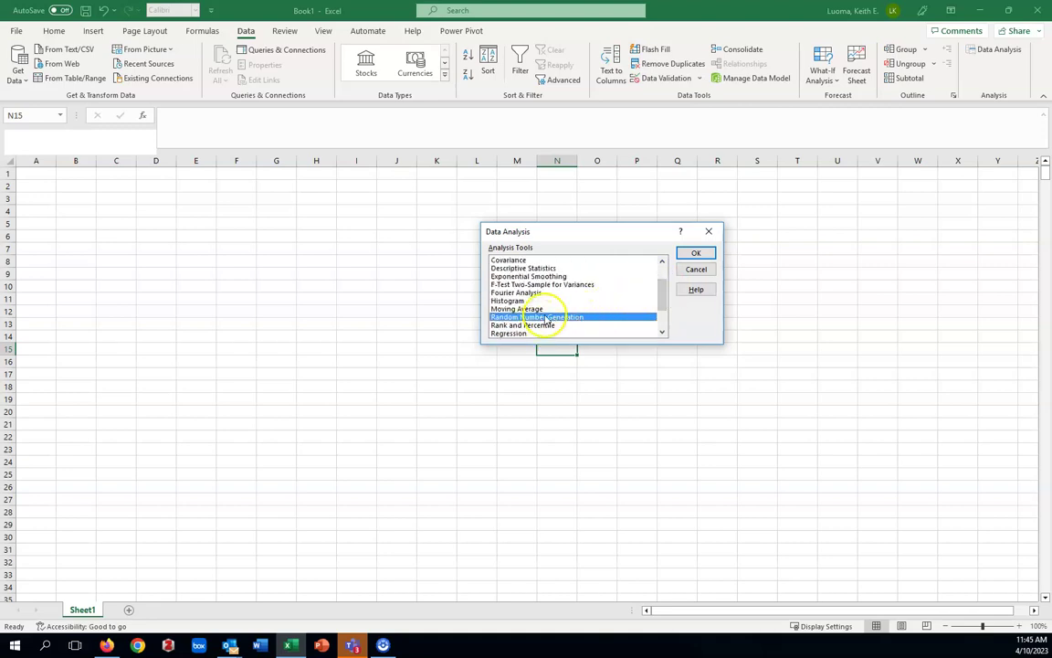
{"action": "left_click", "coordinate": [697, 254]}
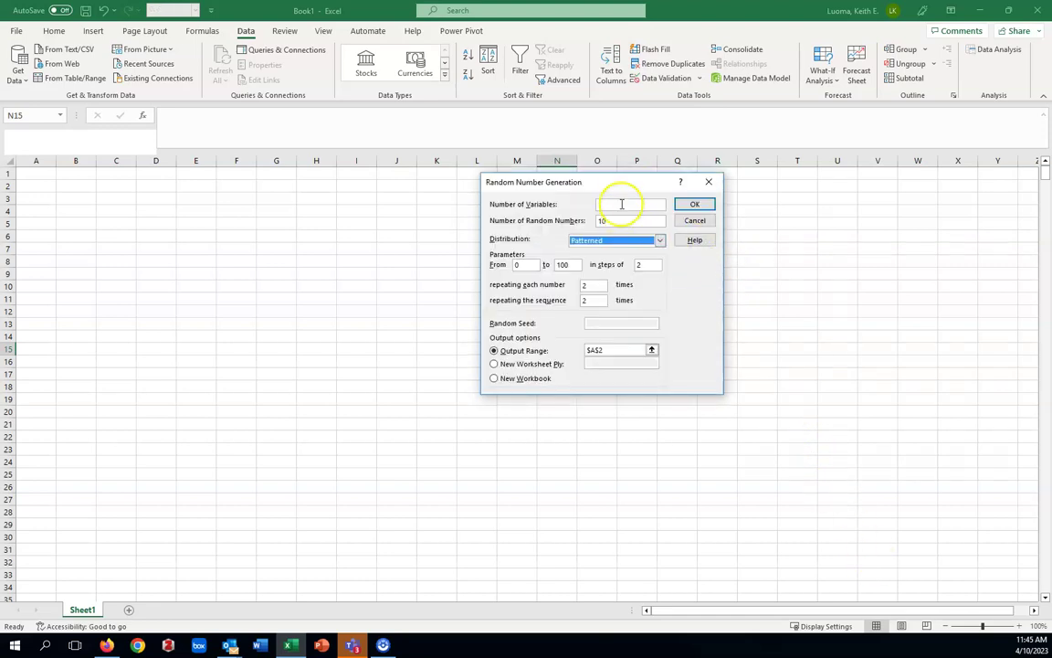
{"action": "left_click_drag", "start_coordinate": [626, 184], "coordinate": [797, 215]}
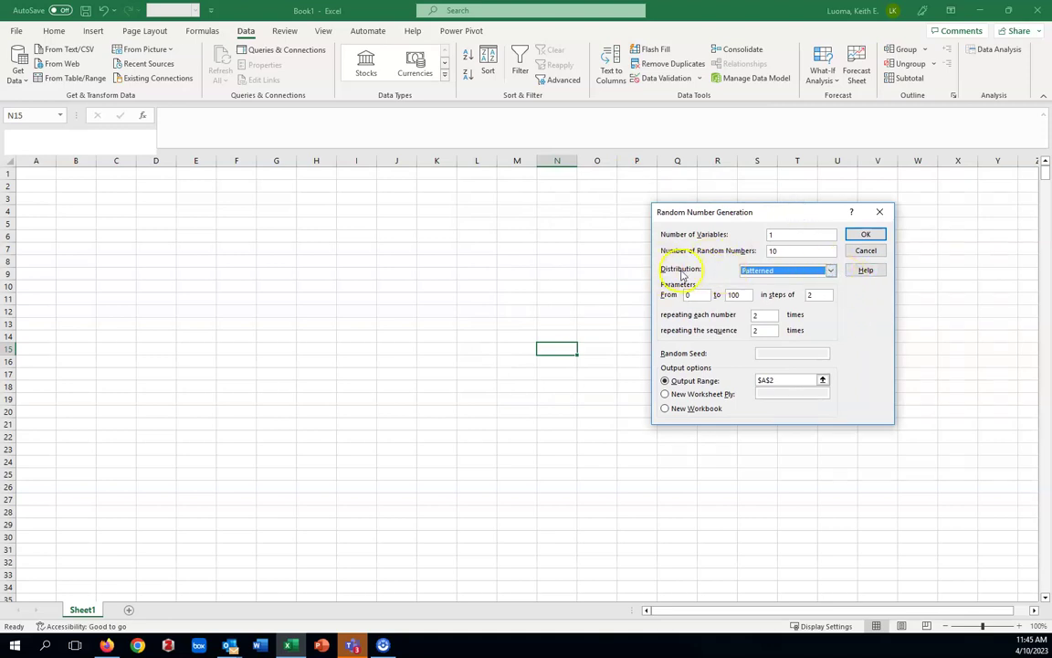
- Show the parameters of the Uniform distribution and return the distribution to Patterned
{"action": "left_click", "coordinate": [831, 271]}
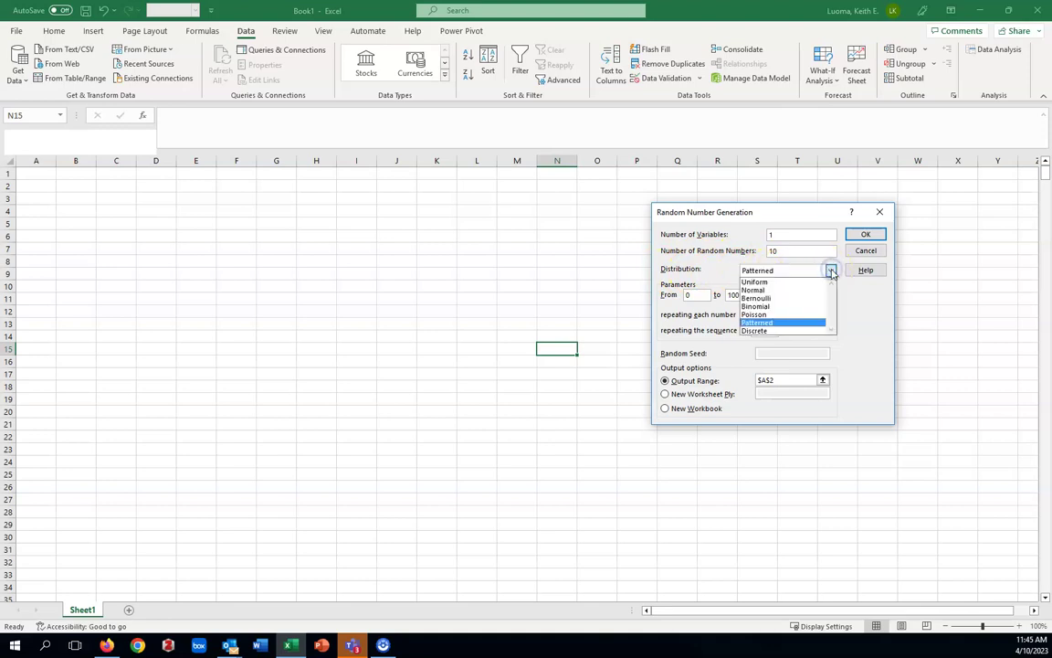
{"action": "left_click", "coordinate": [766, 283]}
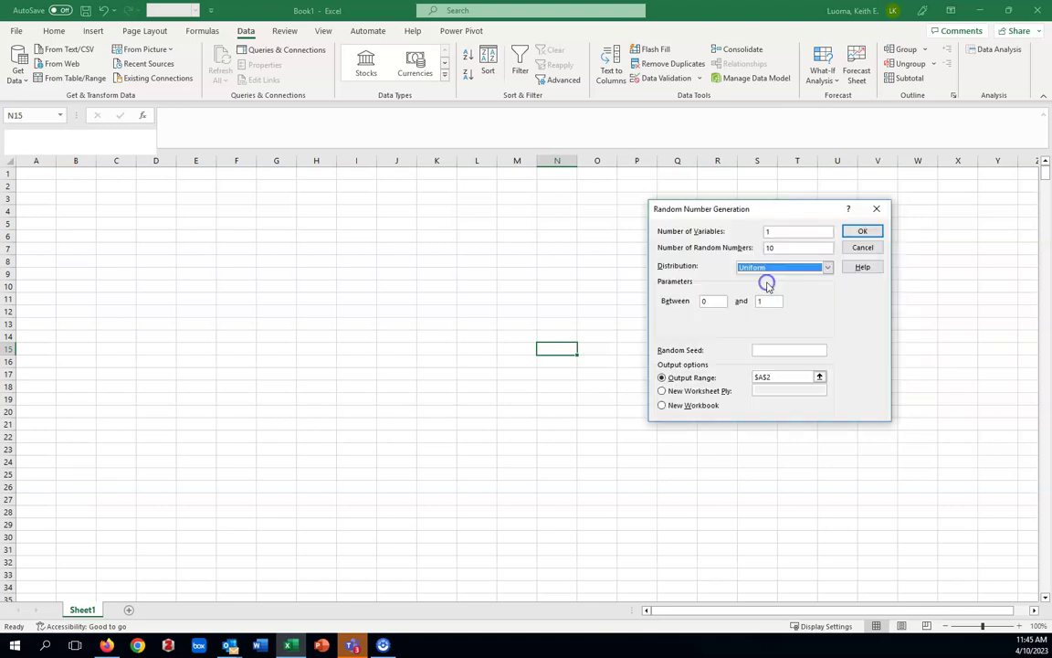
{"action": "left_click", "coordinate": [828, 268]}
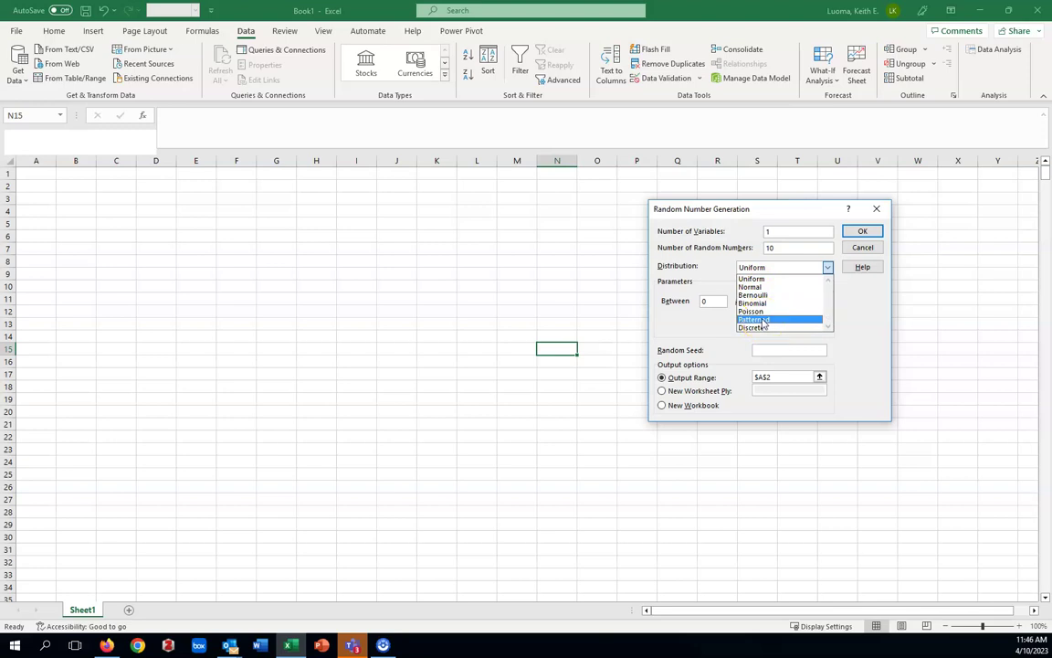
{"action": "left_click", "coordinate": [765, 321]}
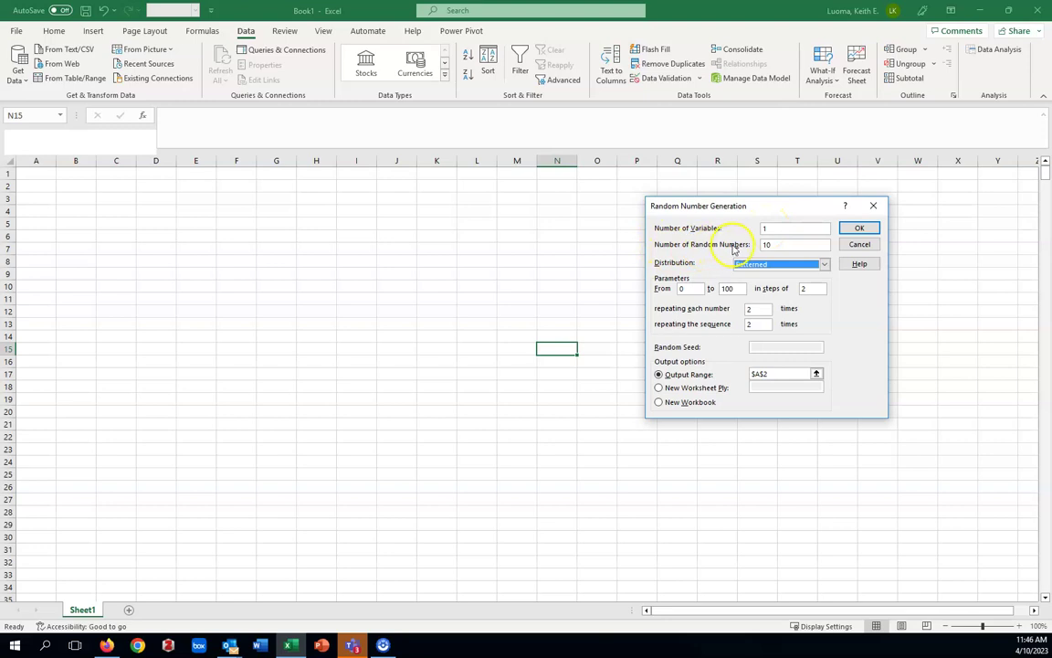
- Generate patterned numbers from 0 to 100 in steps of 2 starting at A2, with each number and the sequence repeated 1 time
{"action": "key", "text": "Delete"}
{"action": "left_click", "coordinate": [808, 288]}
{"action": "type", "text": "2"}
{"action": "left_click", "coordinate": [749, 309]}
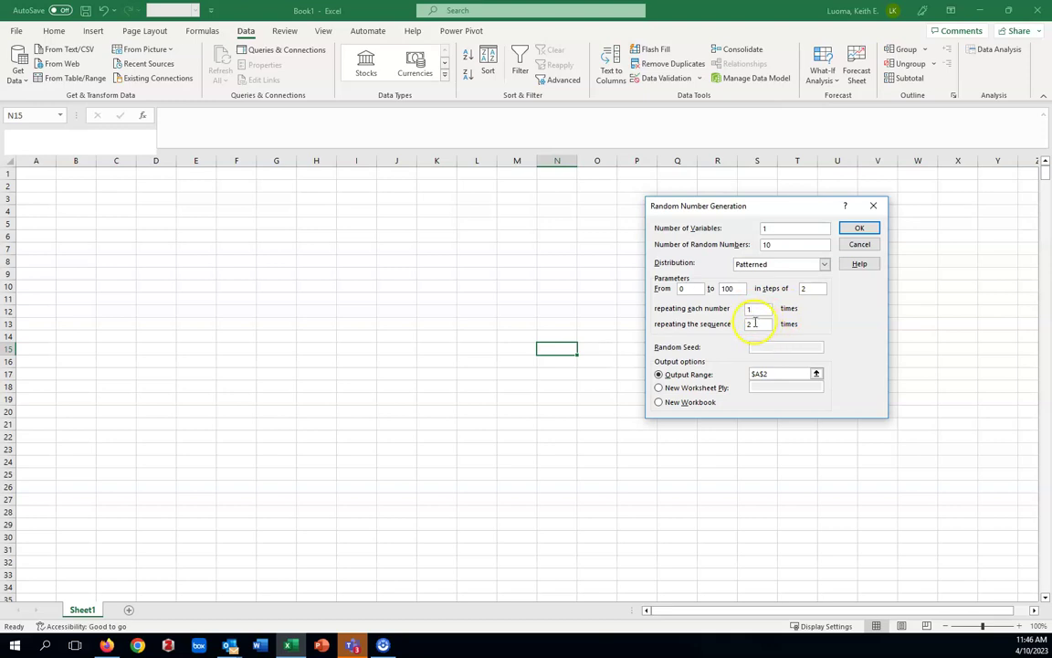
{"action": "double_click", "coordinate": [748, 323]}
{"action": "left_click", "coordinate": [871, 229]}
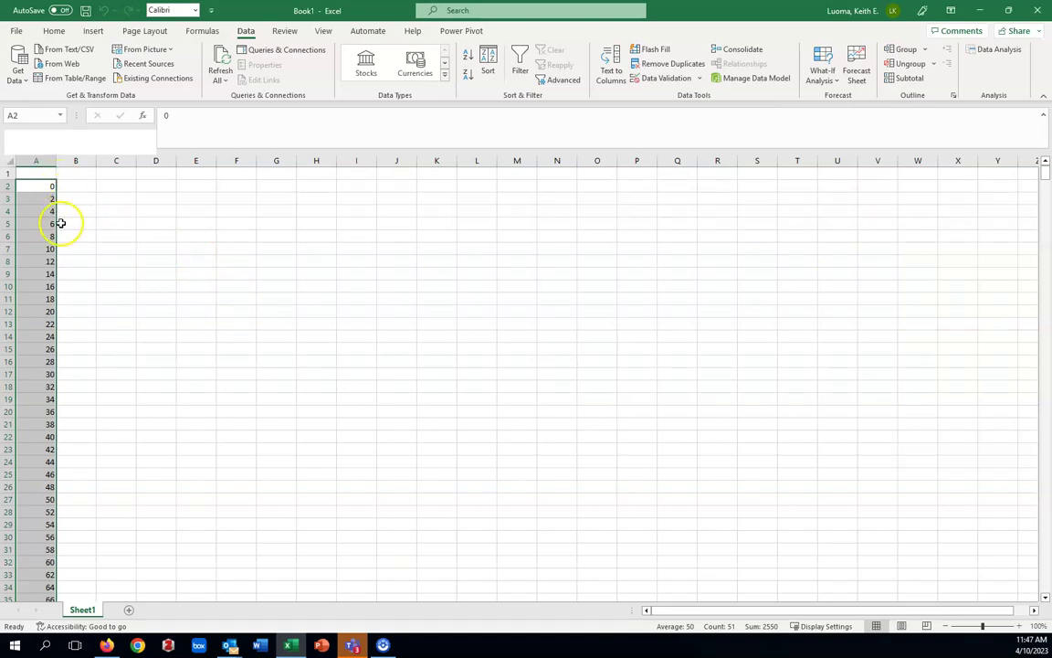
{"action": "scroll", "coordinate": [82, 383], "scroll_direction": "down", "scroll_amount": 9}
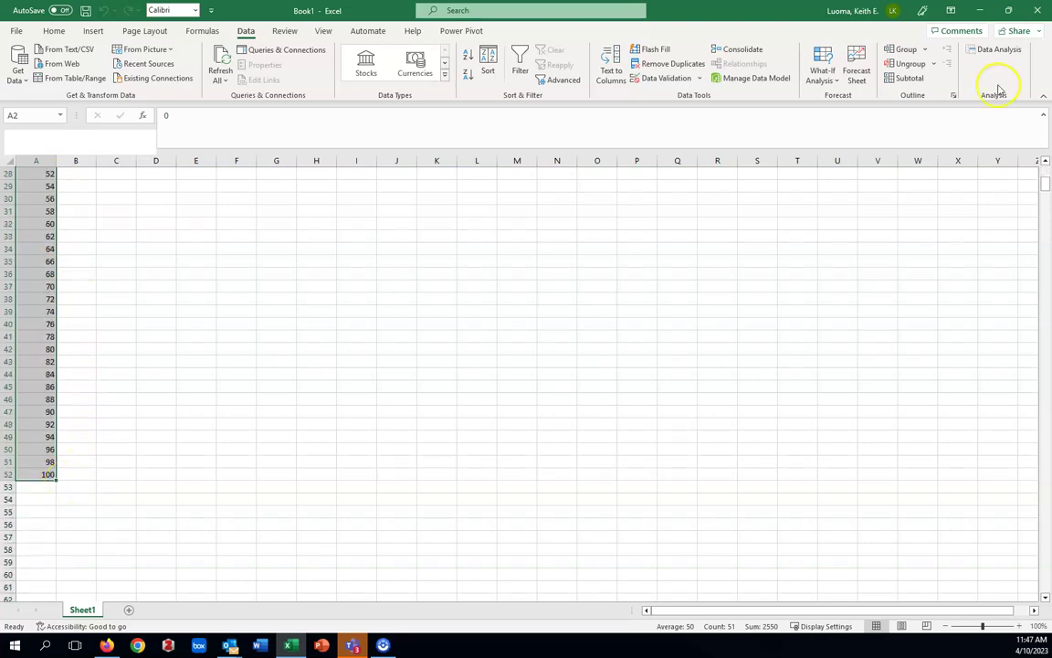
- Regenerate the patterned numbers at A2 with each number repeated 2 times, overwriting the existing data, and review the column down to its end
{"action": "left_click", "coordinate": [998, 48]}
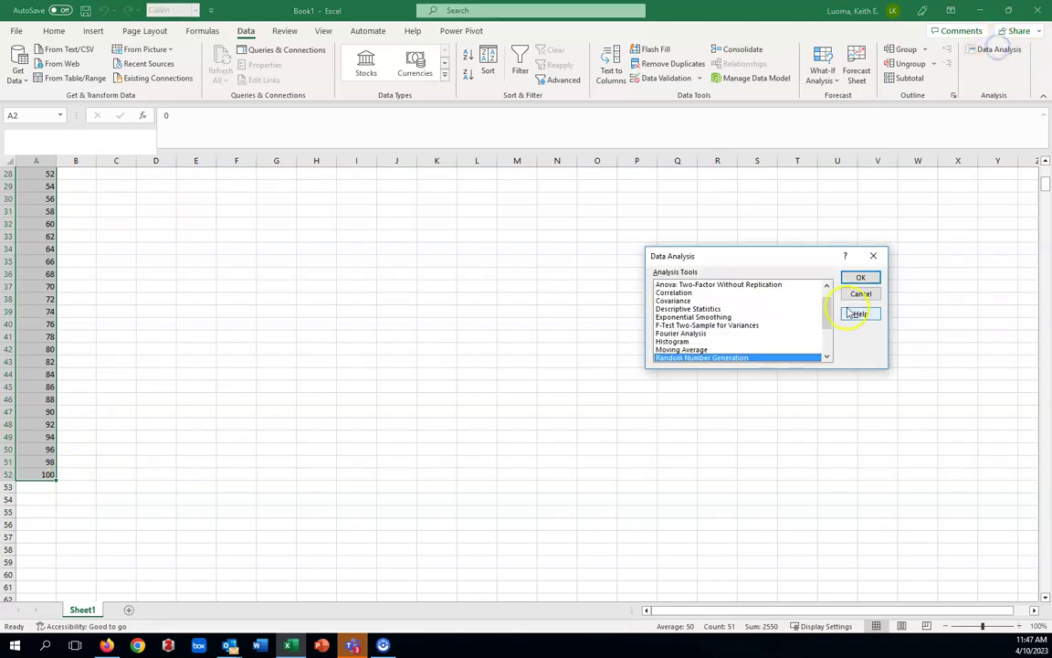
{"action": "left_click", "coordinate": [864, 277]}
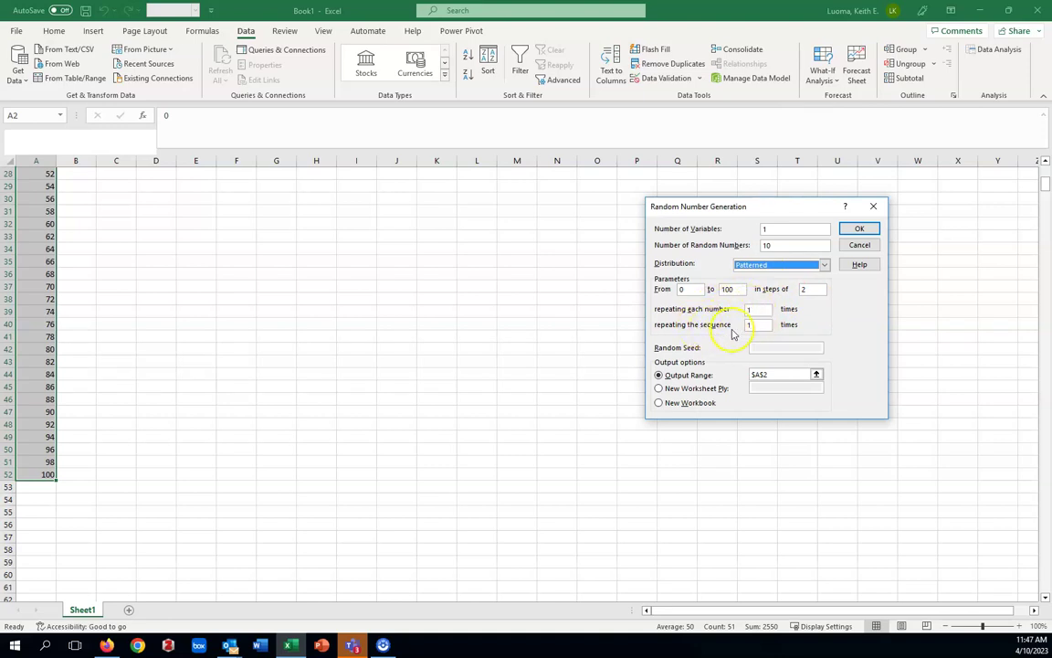
{"action": "left_click", "coordinate": [755, 310]}
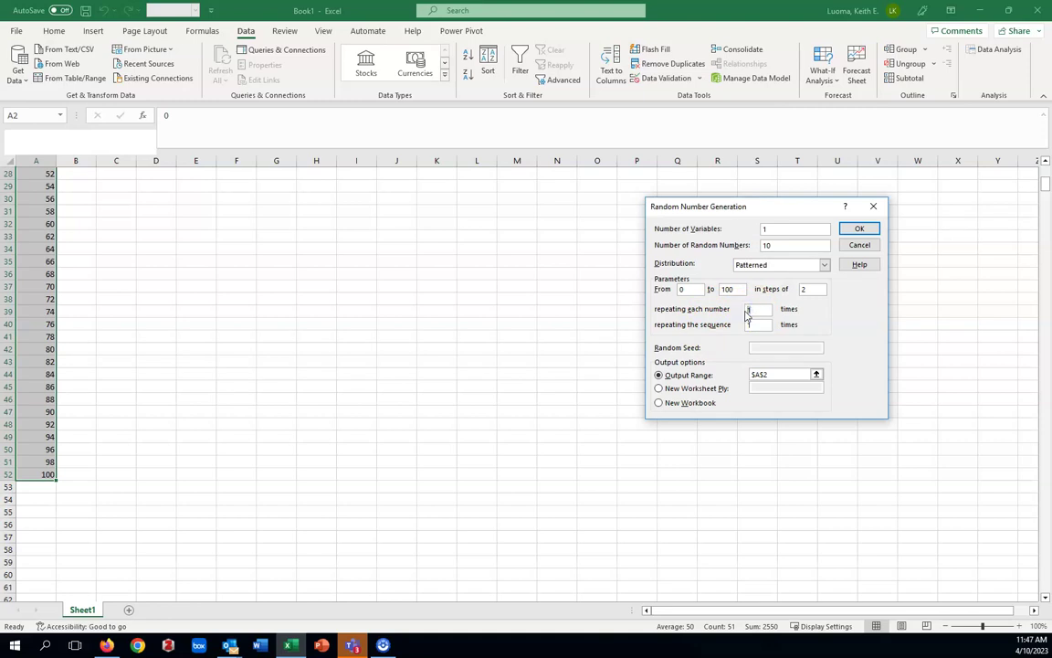
{"action": "type", "text": "2"}
{"action": "left_click", "coordinate": [818, 319]}
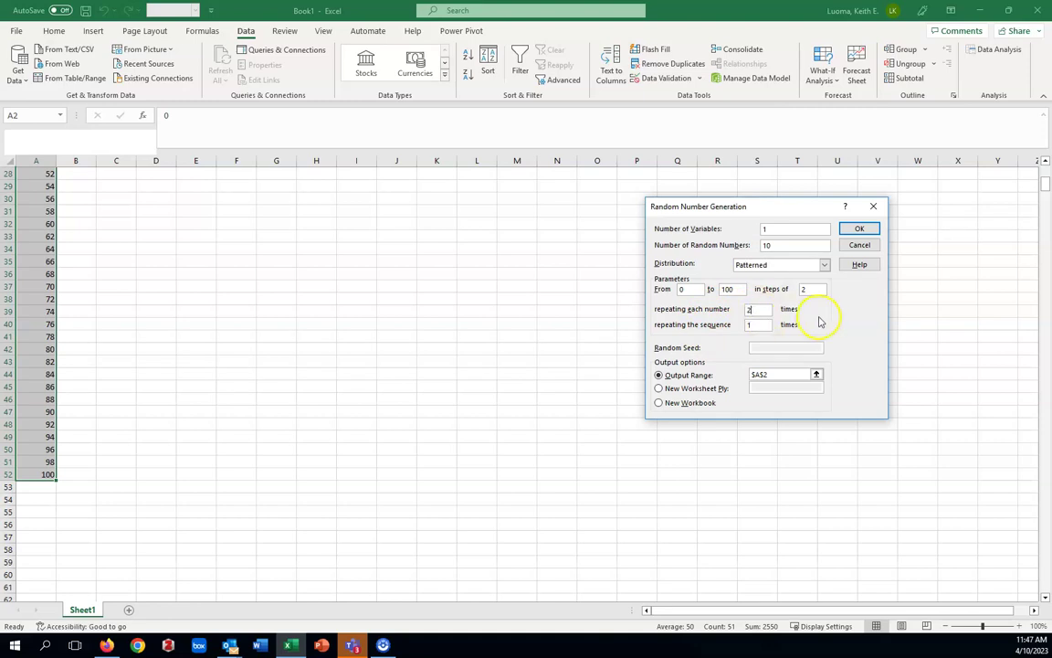
{"action": "left_click", "coordinate": [857, 230]}
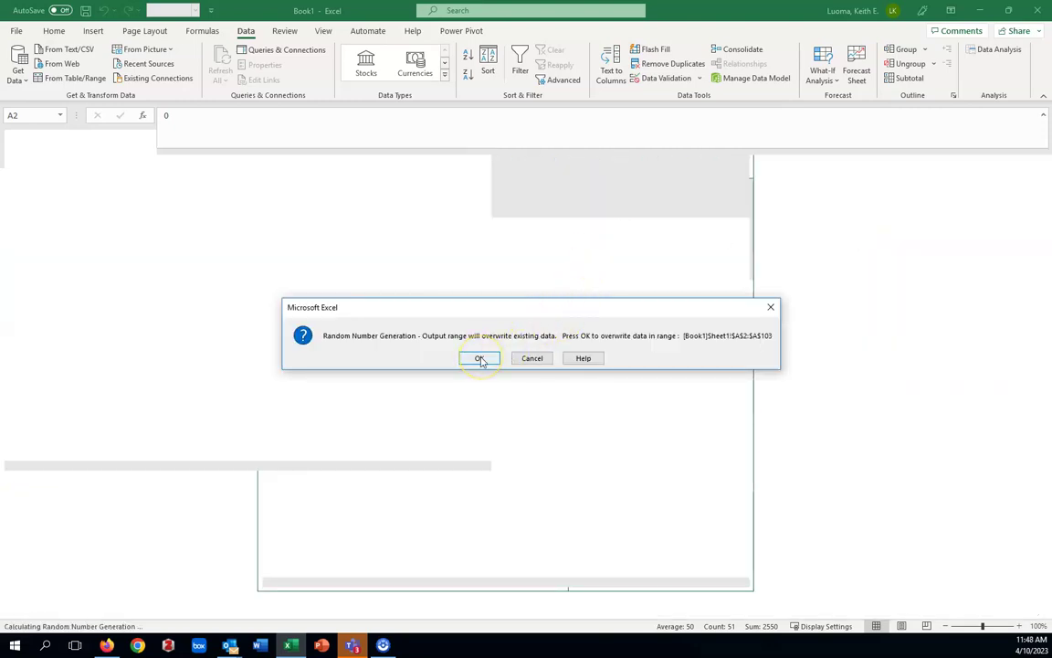
{"action": "left_click", "coordinate": [481, 358]}
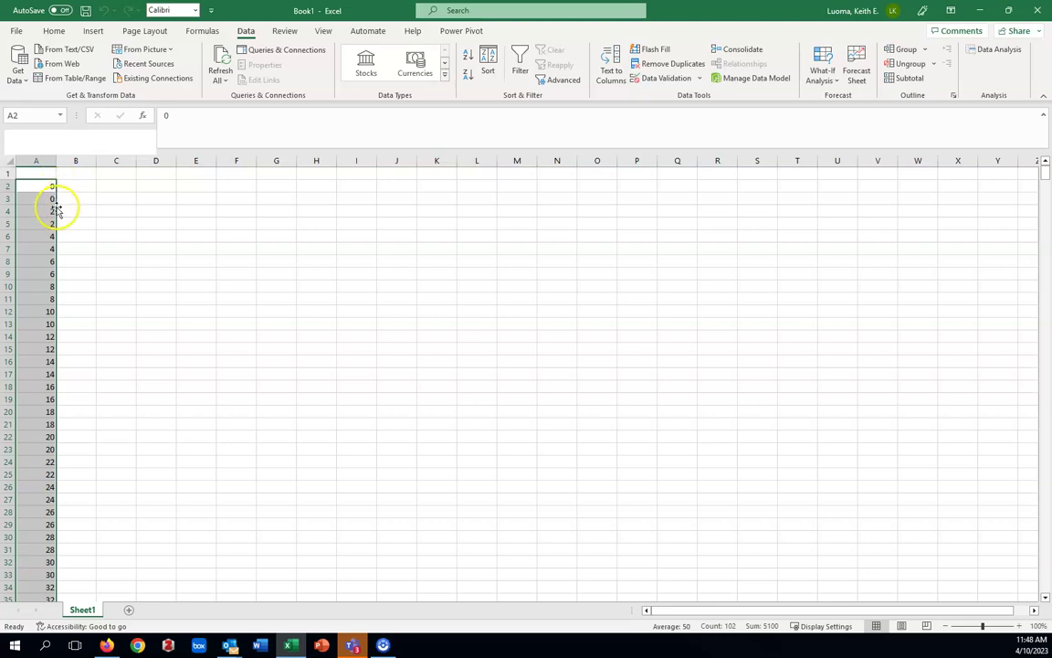
{"action": "scroll", "coordinate": [218, 400], "scroll_direction": "down", "scroll_amount": 6}
{"action": "scroll", "coordinate": [217, 400], "scroll_direction": "down", "scroll_amount": 20}
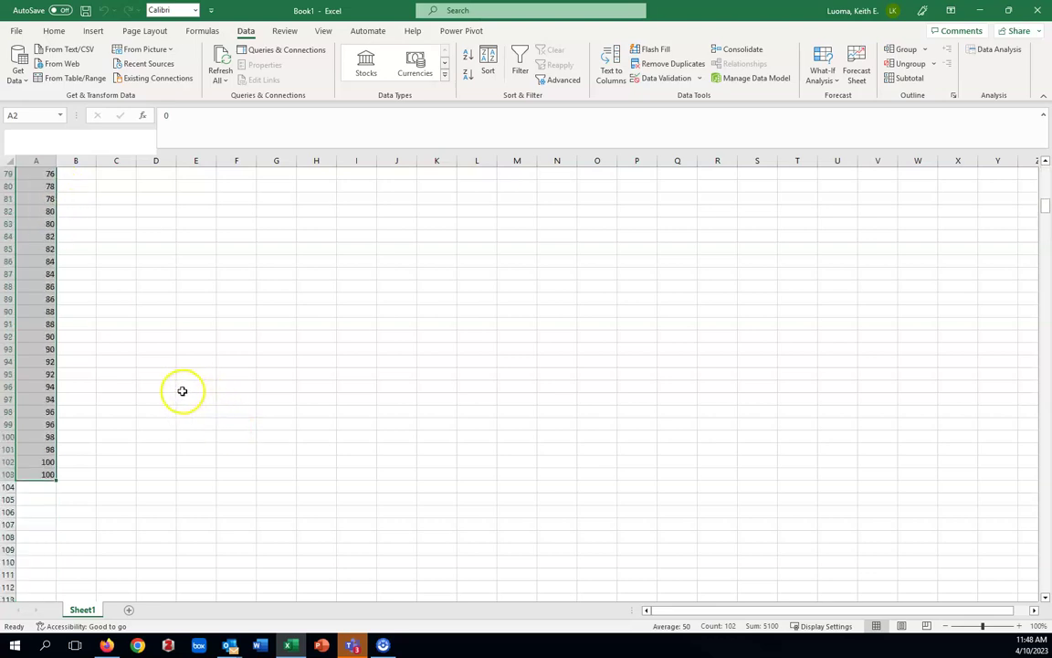
{"action": "left_click", "coordinate": [59, 476]}
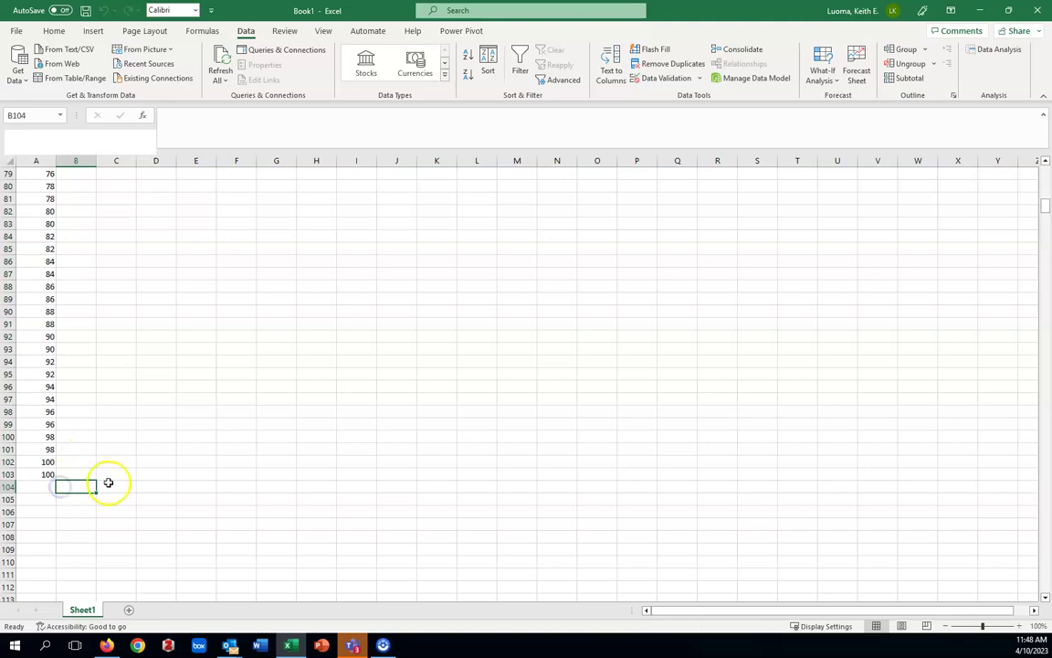
{"action": "left_click", "coordinate": [138, 477]}
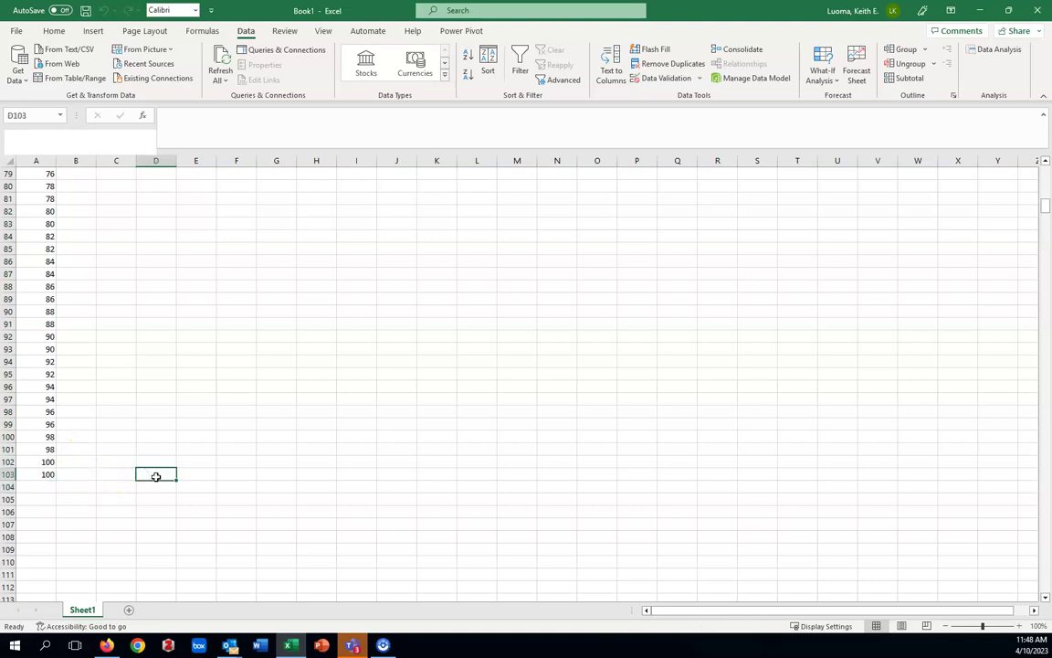
- Regenerate the patterned numbers at A2 with the sequence repeated 2 times, overwriting the existing data, and review the column
{"action": "left_click", "coordinate": [993, 53]}
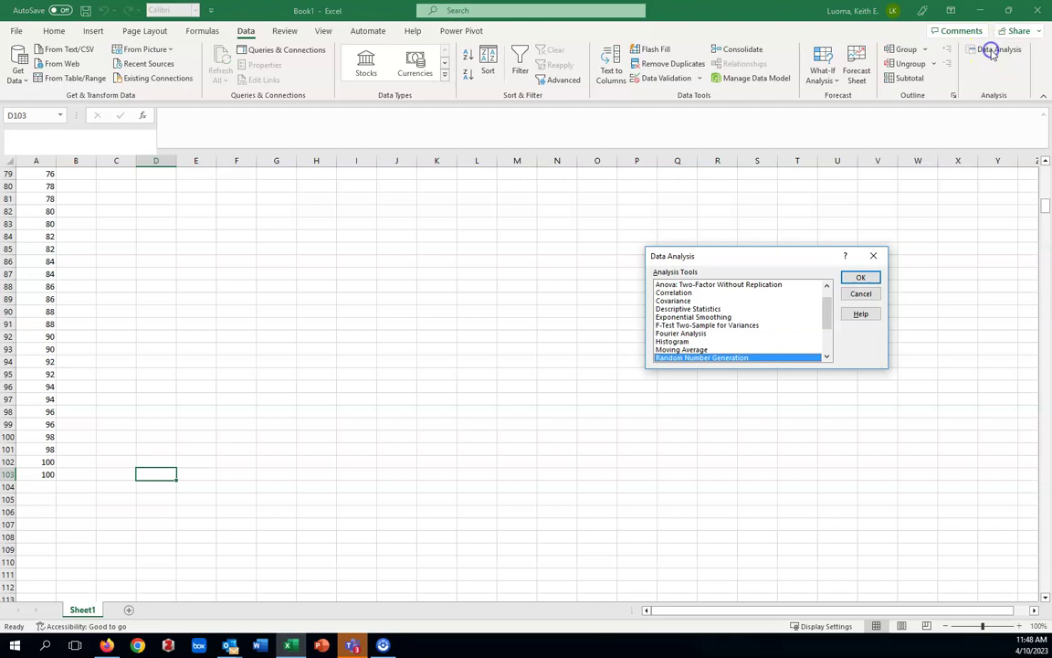
{"action": "left_click", "coordinate": [859, 278]}
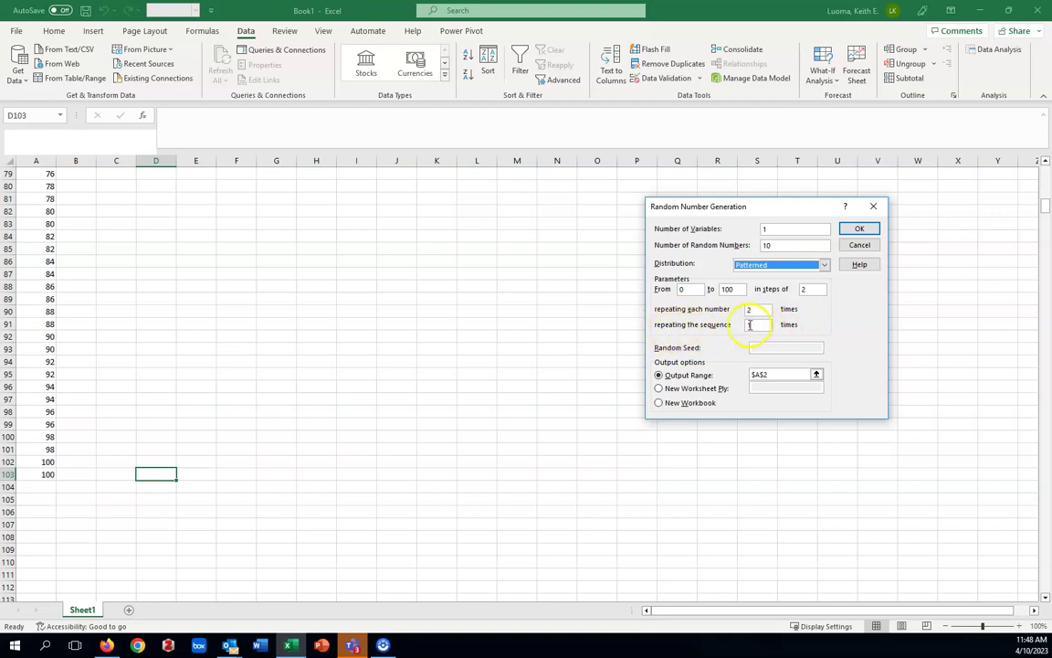
{"action": "left_click", "coordinate": [749, 325]}
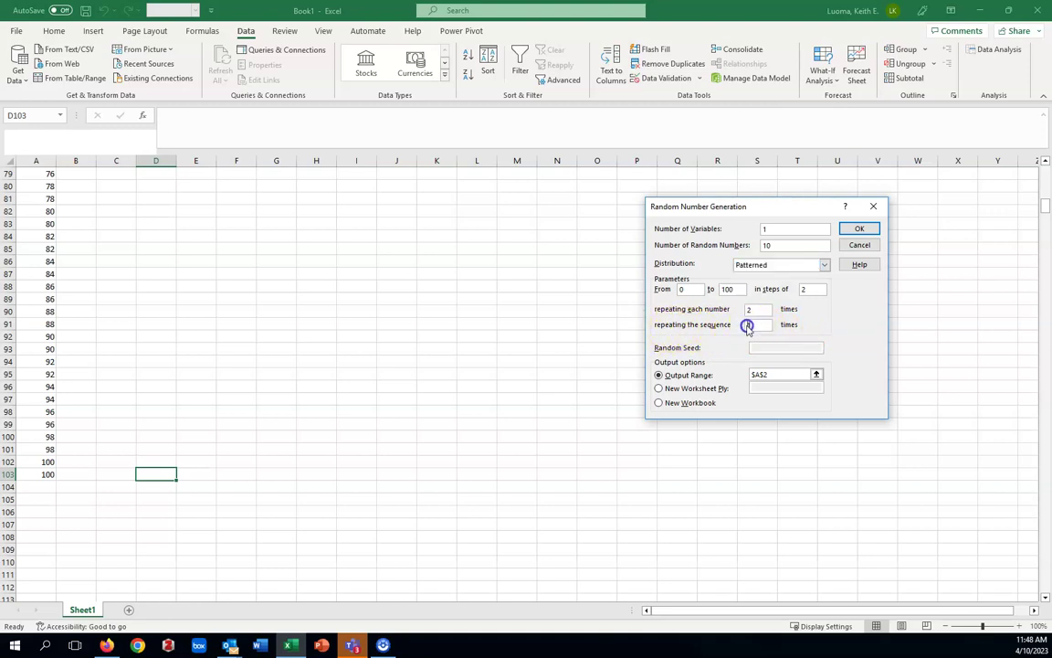
{"action": "type", "text": "2"}
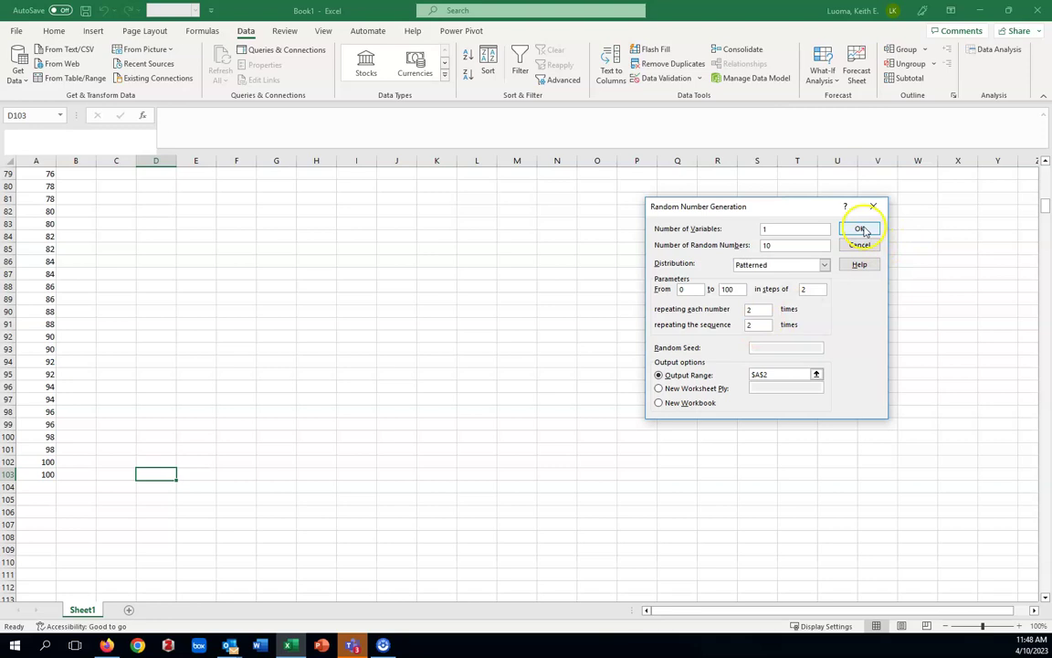
{"action": "left_click", "coordinate": [863, 231]}
{"action": "left_click", "coordinate": [481, 357]}
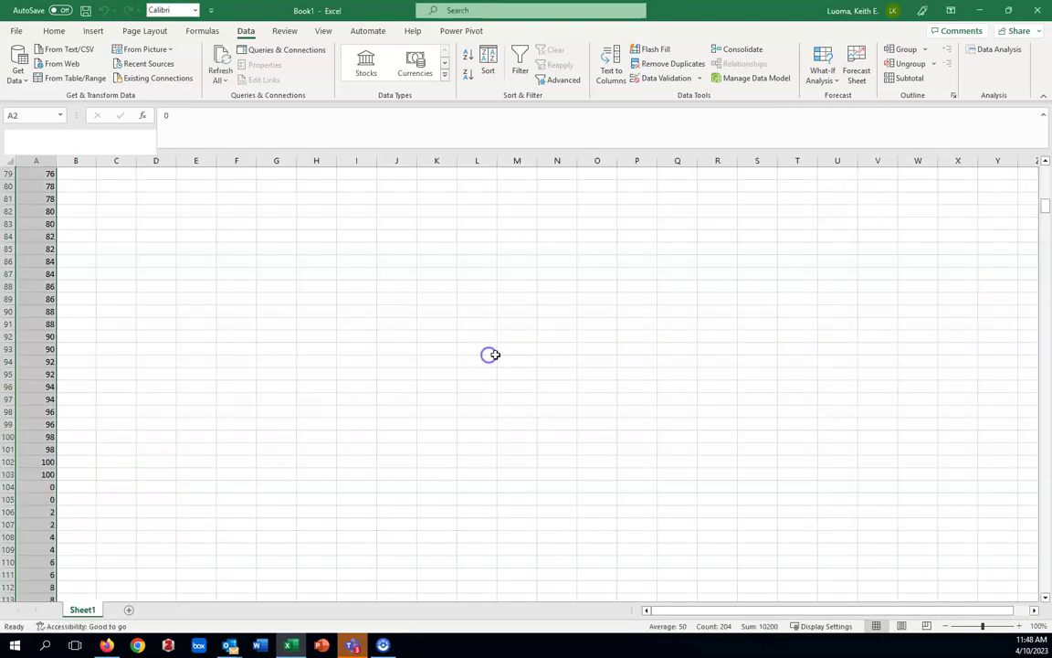
{"action": "scroll", "coordinate": [387, 365], "scroll_direction": "up", "scroll_amount": 20}
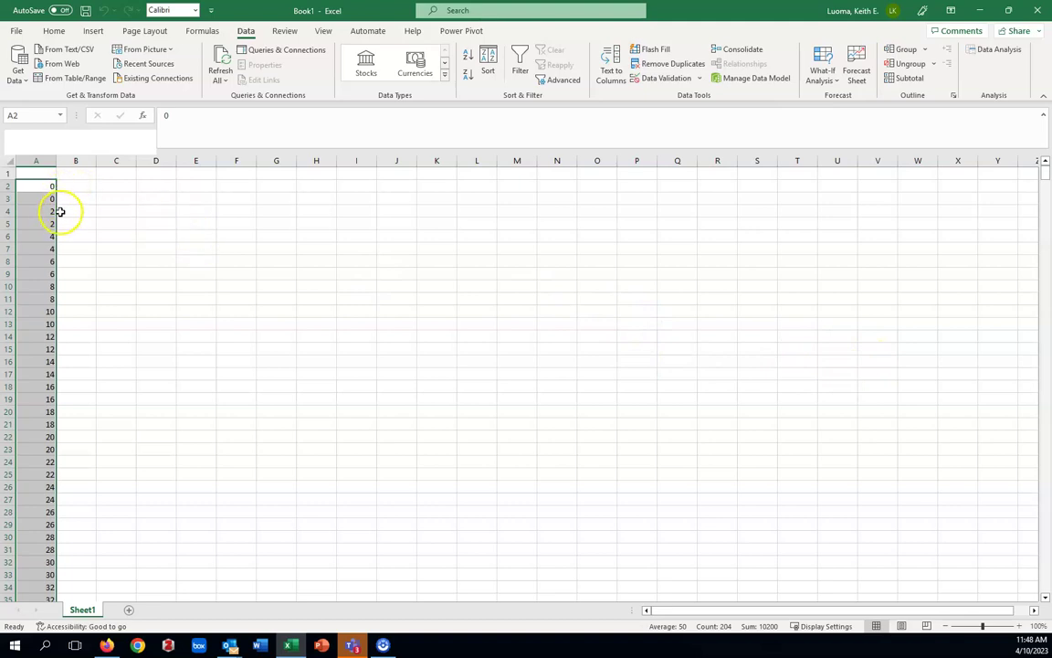
{"action": "scroll", "coordinate": [160, 350], "scroll_direction": "down", "scroll_amount": 17}
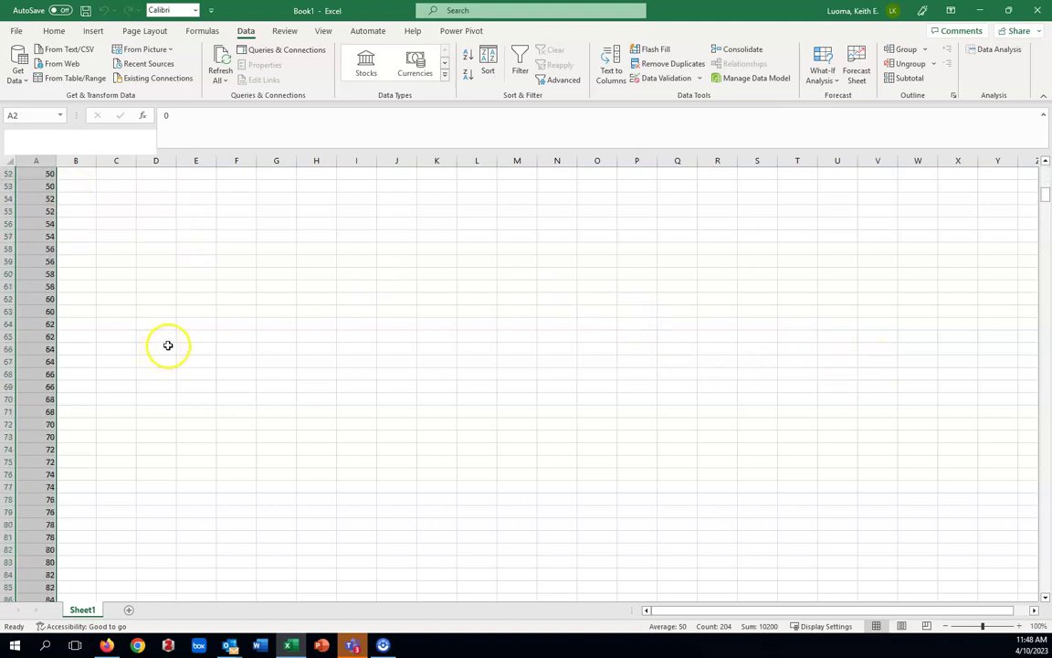
{"action": "scroll", "coordinate": [169, 346], "scroll_direction": "down", "scroll_amount": 12}
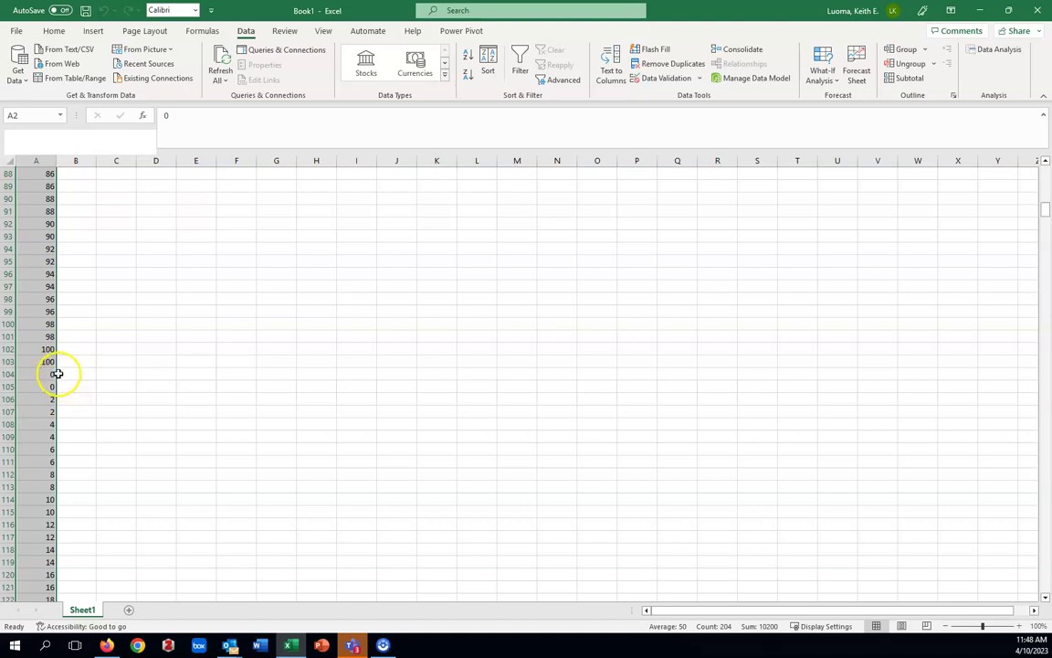
{"action": "scroll", "coordinate": [137, 402], "scroll_direction": "down", "scroll_amount": 20}
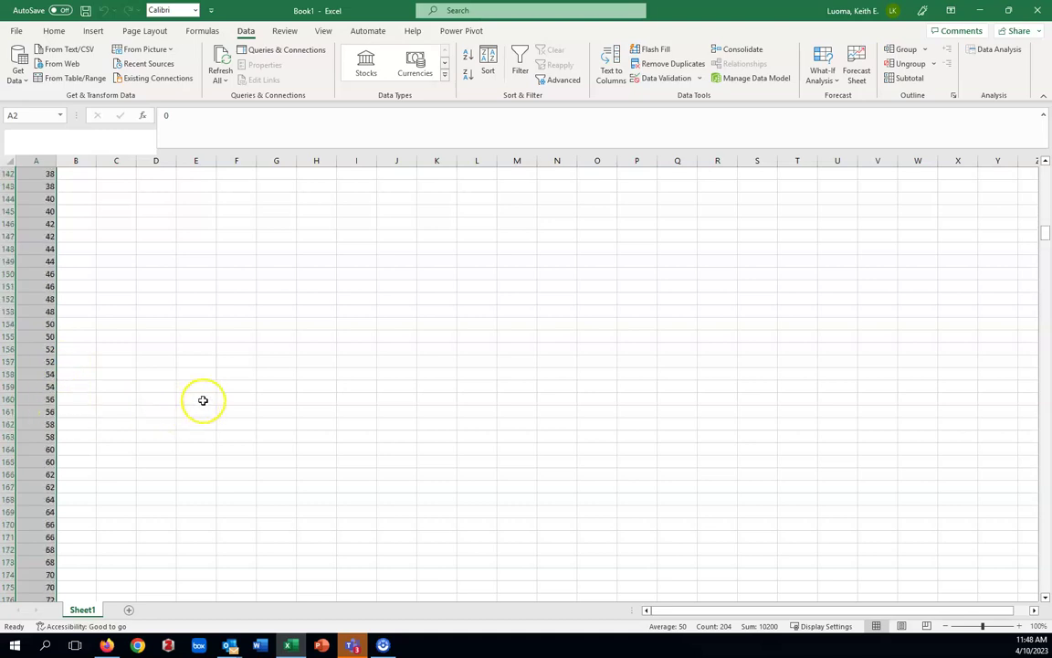
- Review the rest of the patterned numbers in column A down to the last row and return to the start
{"action": "scroll", "coordinate": [208, 397], "scroll_direction": "down", "scroll_amount": 6}
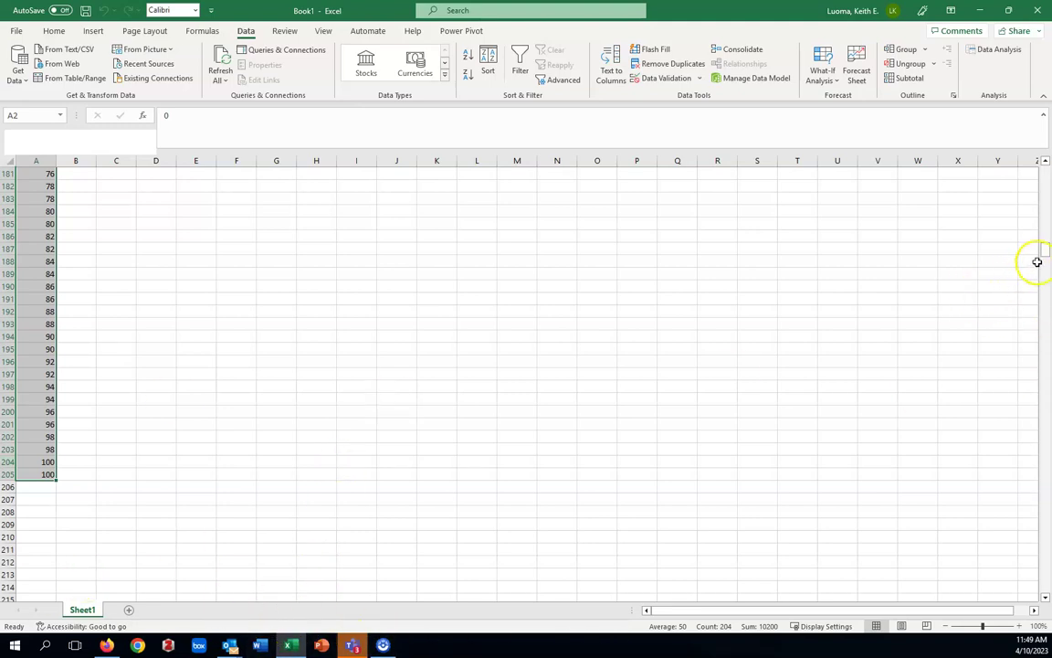
{"action": "left_click_drag", "start_coordinate": [1046, 256], "coordinate": [1045, 161]}
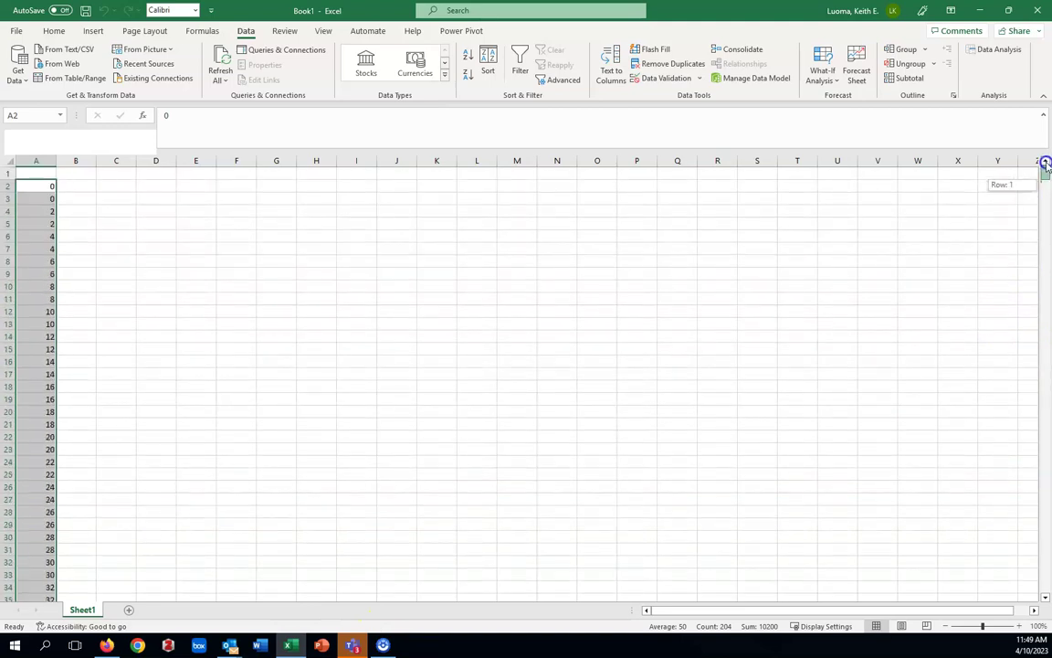
{"action": "left_click", "coordinate": [993, 51]}
{"action": "left_click", "coordinate": [859, 277]}
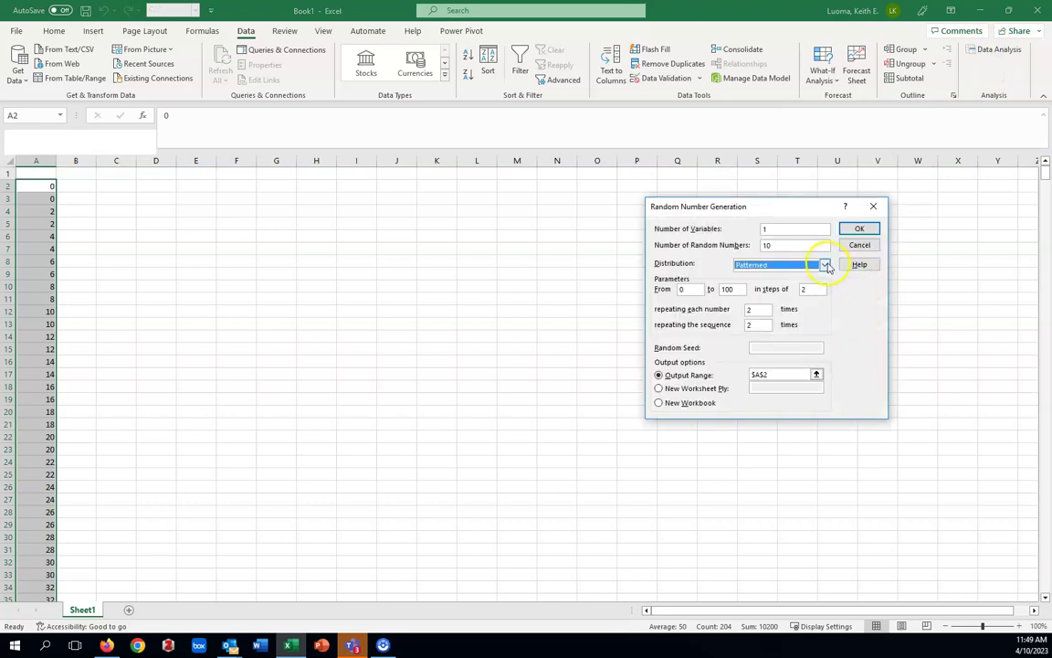
{"action": "left_click", "coordinate": [825, 265]}
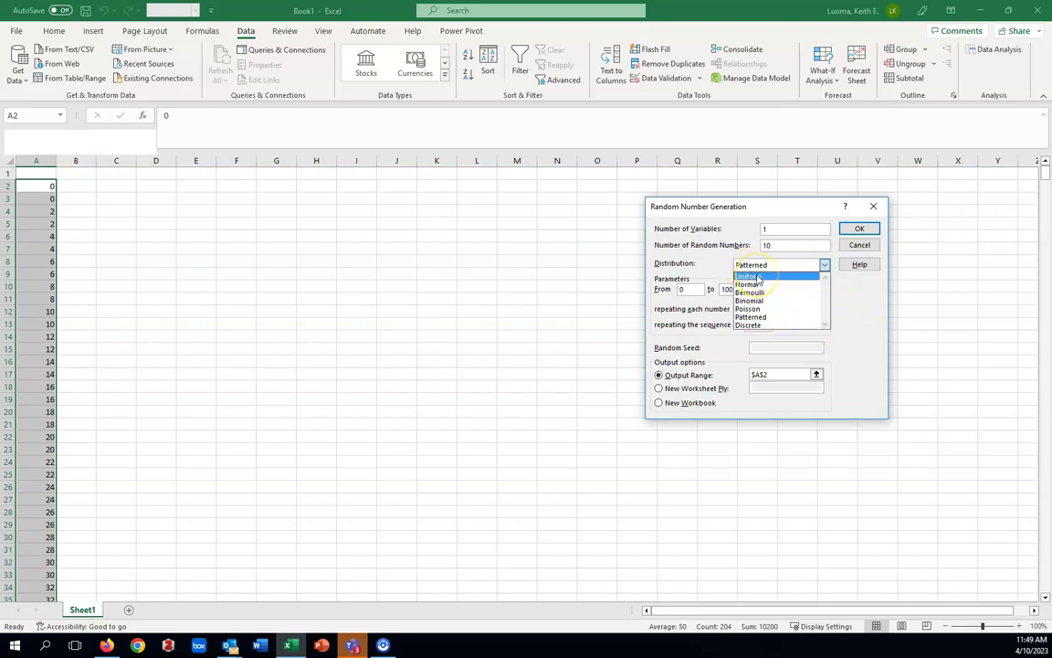
{"action": "left_click", "coordinate": [875, 209]}
{"action": "left_click", "coordinate": [873, 206]}
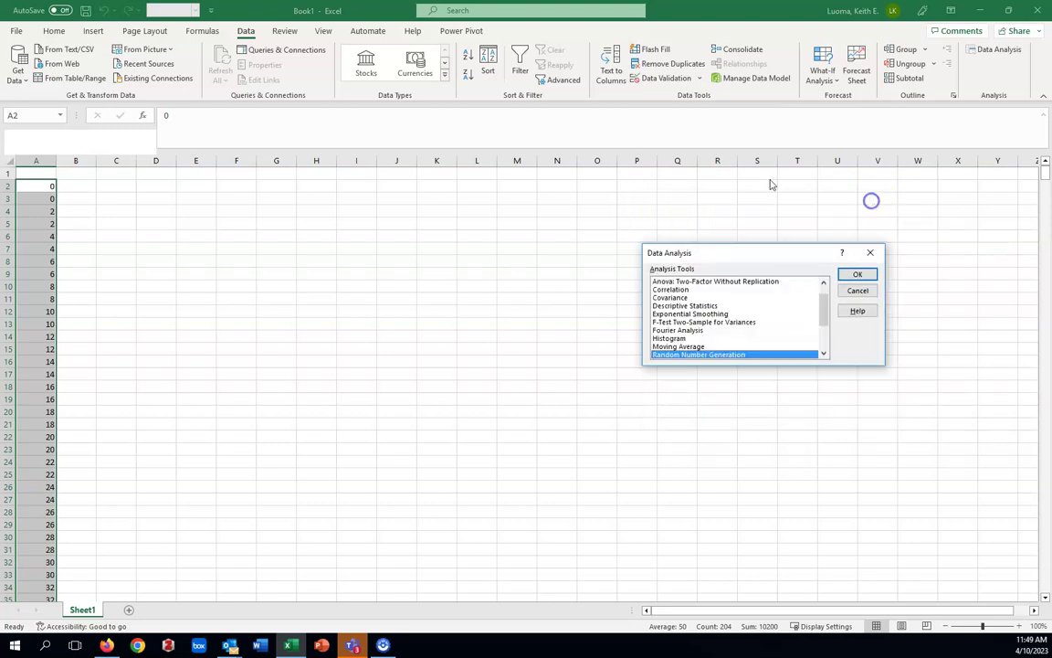
{"action": "left_click", "coordinate": [870, 252]}
{"action": "left_click", "coordinate": [872, 249]}
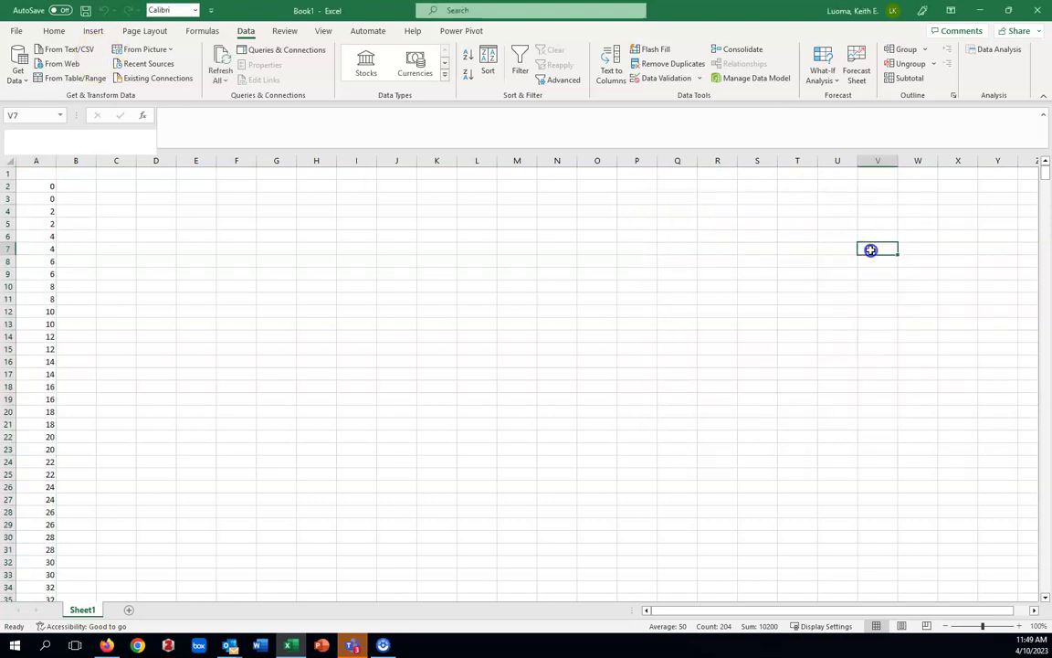
- Enter the header U(a,b) in cell B1
{"action": "left_click", "coordinate": [86, 173]}
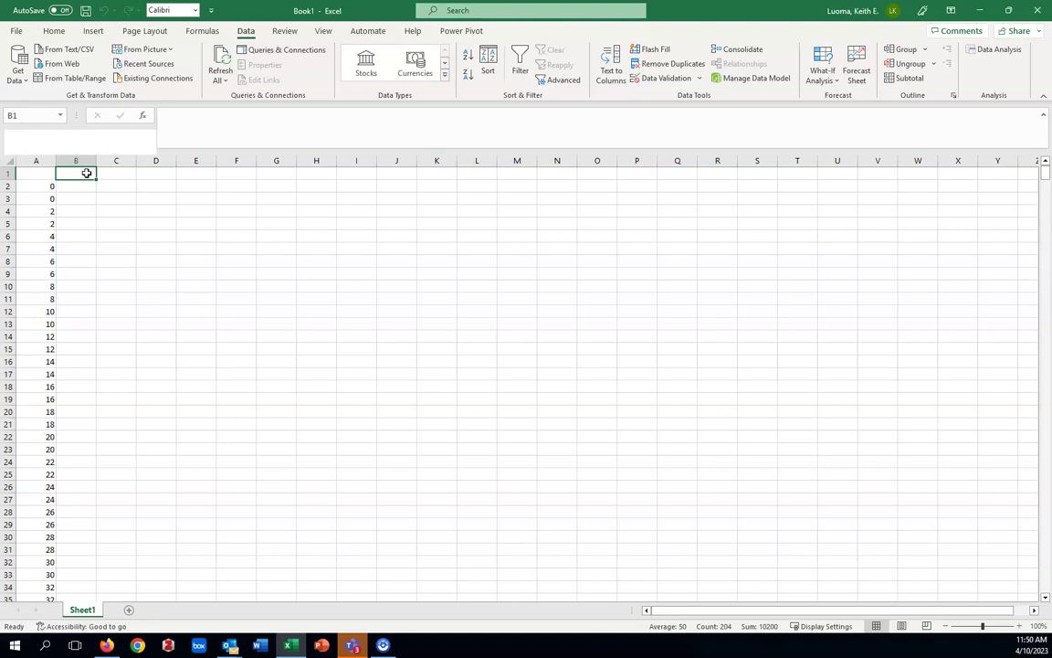
{"action": "type", "text": "U"}
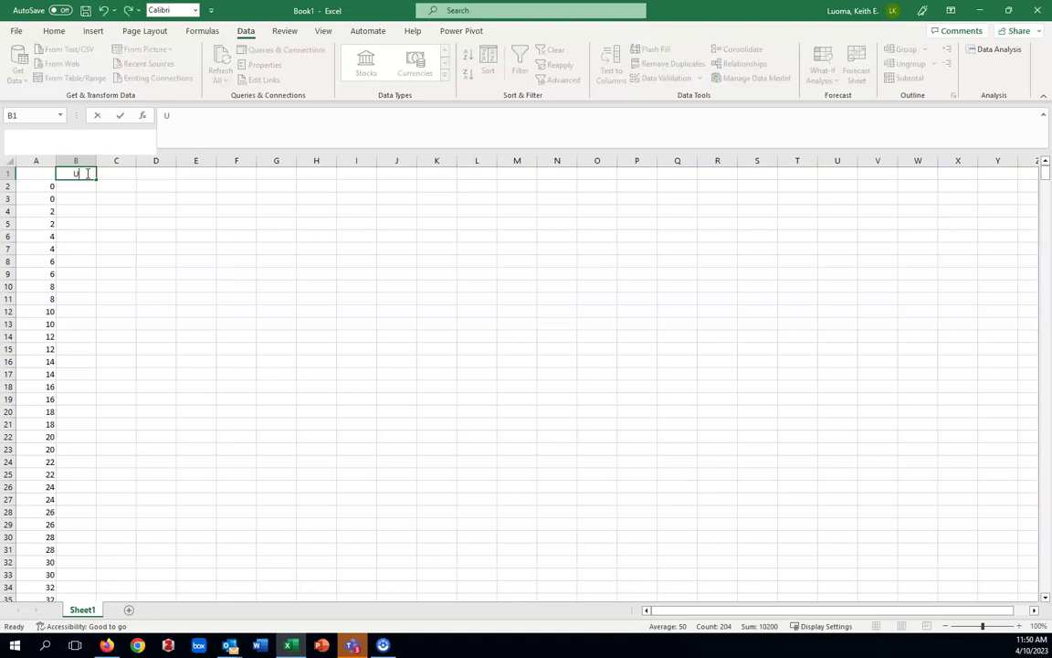
{"action": "type", "text": "("}
{"action": "type", "text": "a,b)"}
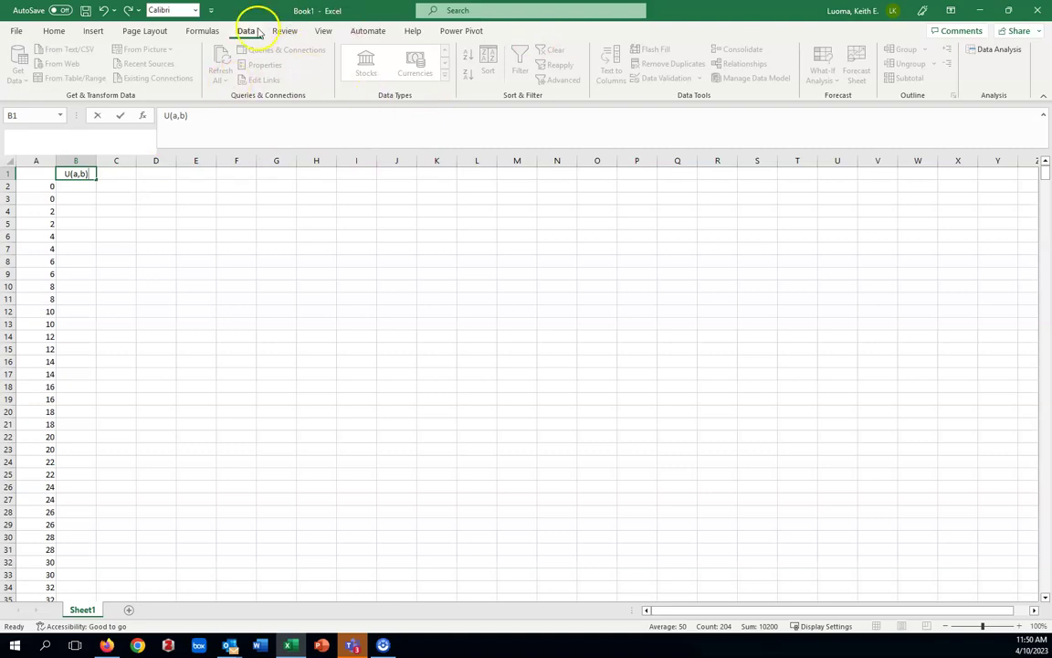
- Set up Random Number Generation for 100 random numbers from the Uniform distribution
{"action": "left_click", "coordinate": [995, 49]}
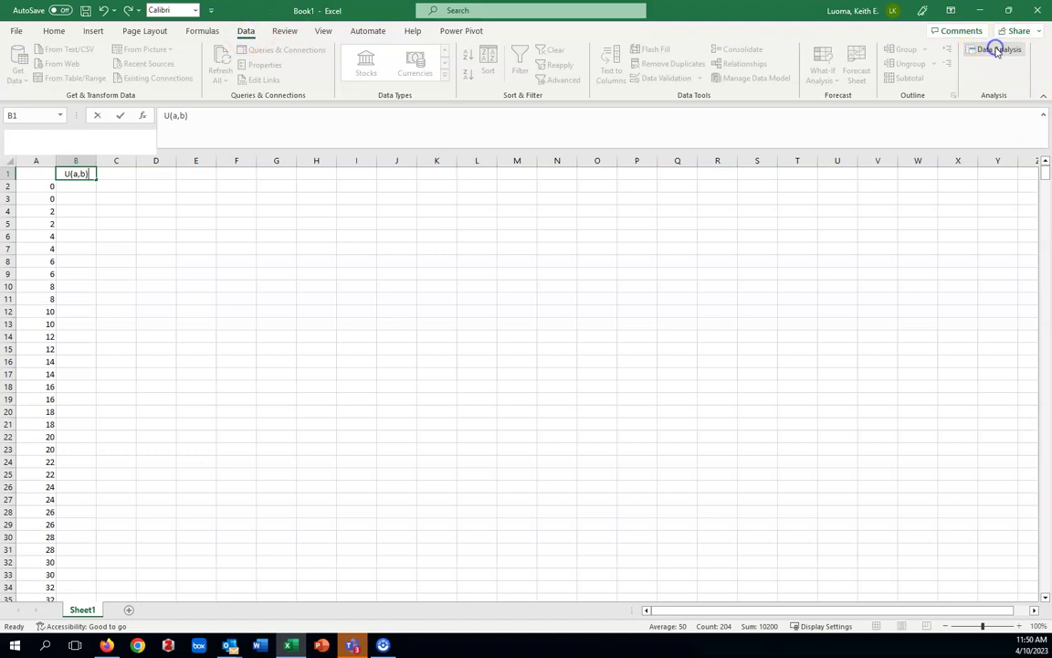
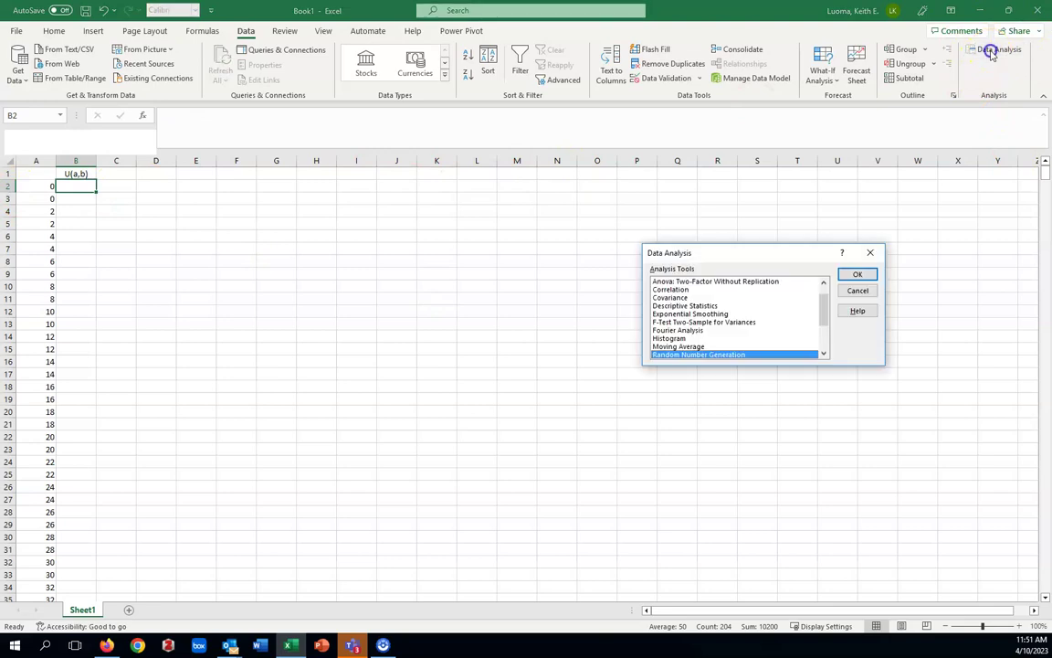
{"action": "left_click", "coordinate": [857, 276]}
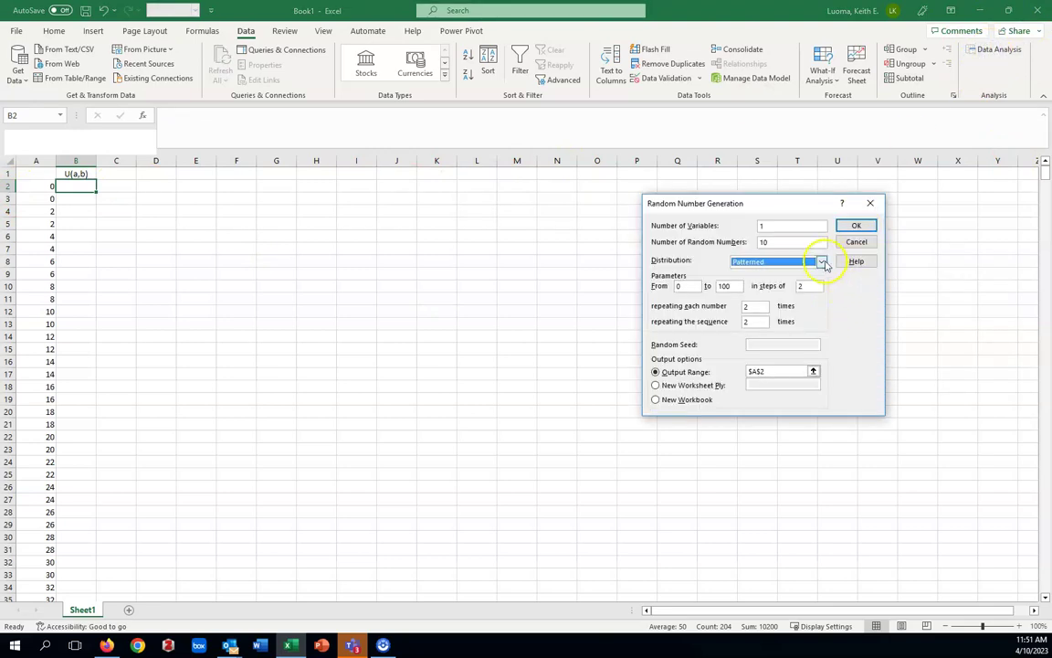
{"action": "left_click", "coordinate": [820, 262]}
{"action": "left_click", "coordinate": [742, 273]}
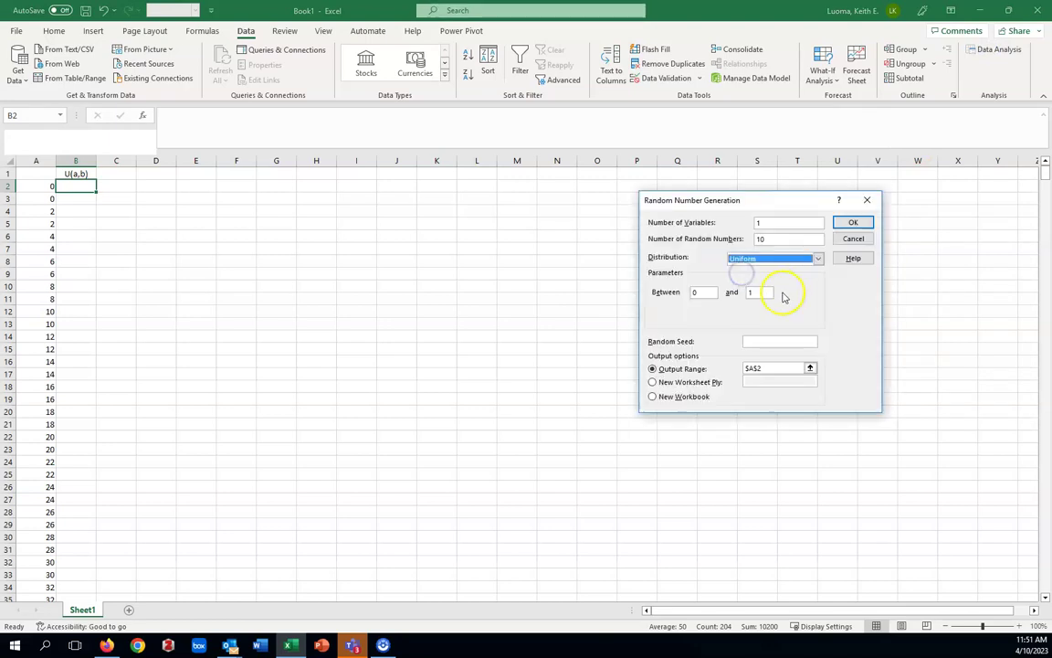
{"action": "left_click", "coordinate": [774, 238]}
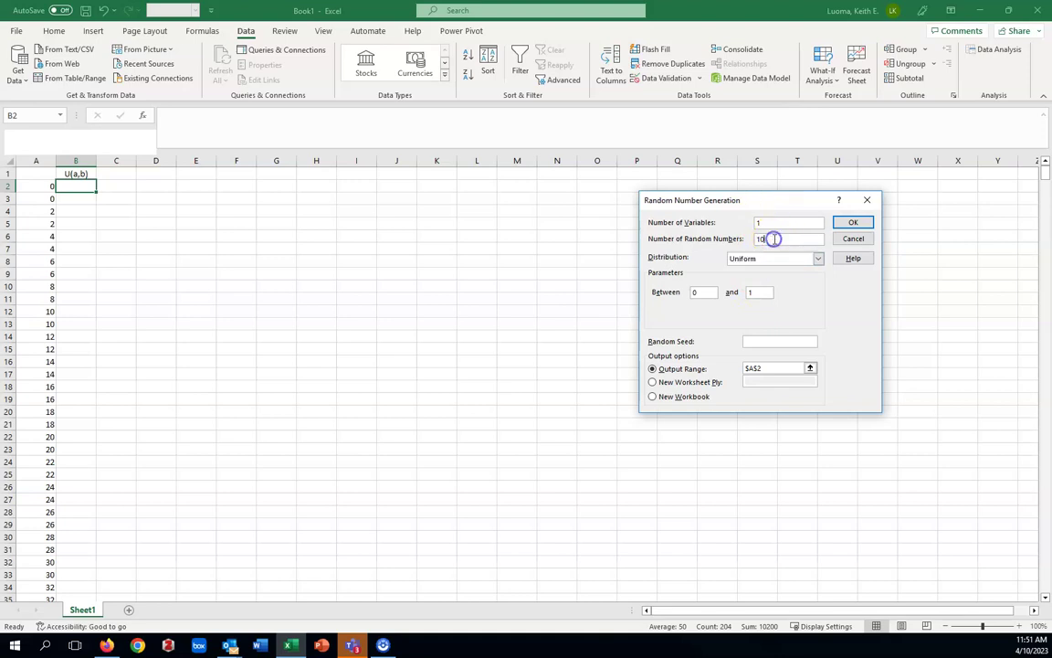
{"action": "type", "text": "0"}
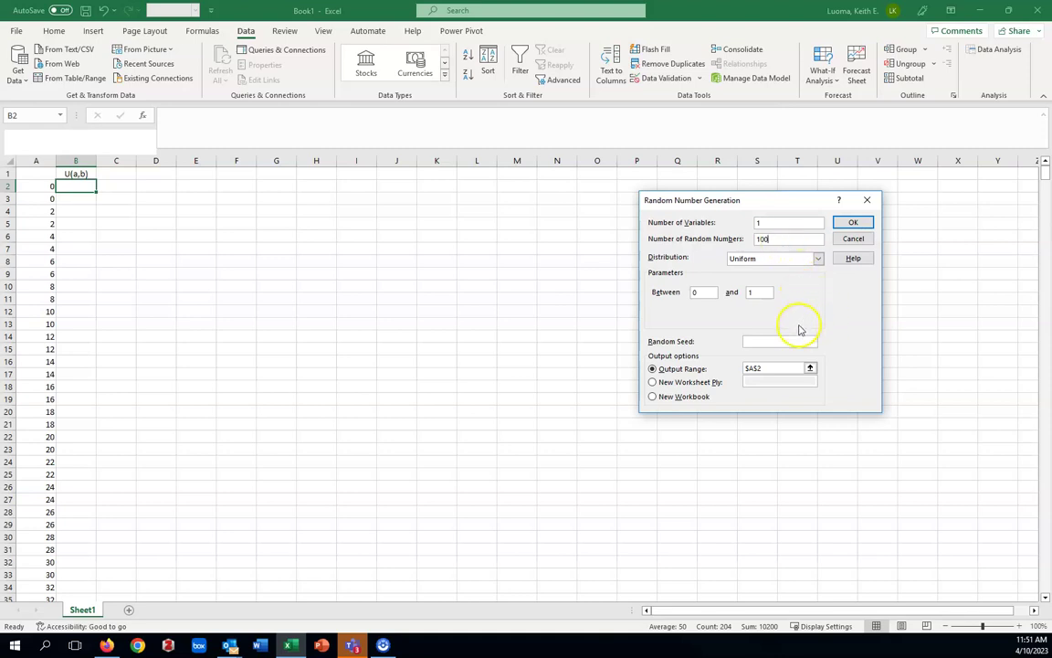
- Set the output range to B2 and generate the uniform numbers between 0 and 1
{"action": "left_click", "coordinate": [765, 367]}
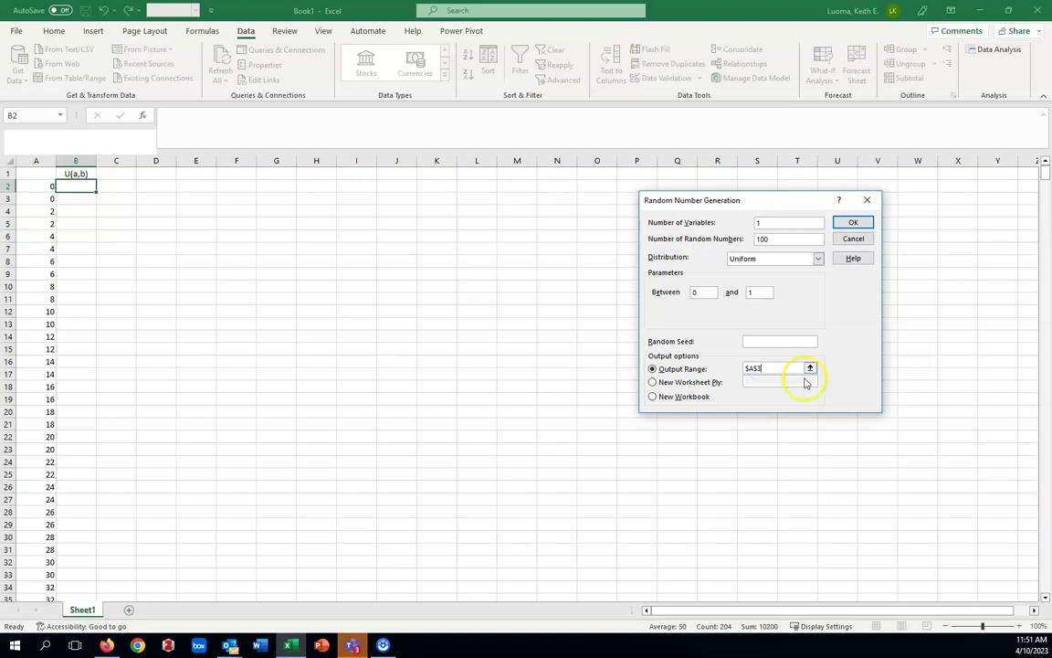
{"action": "left_click", "coordinate": [95, 188]}
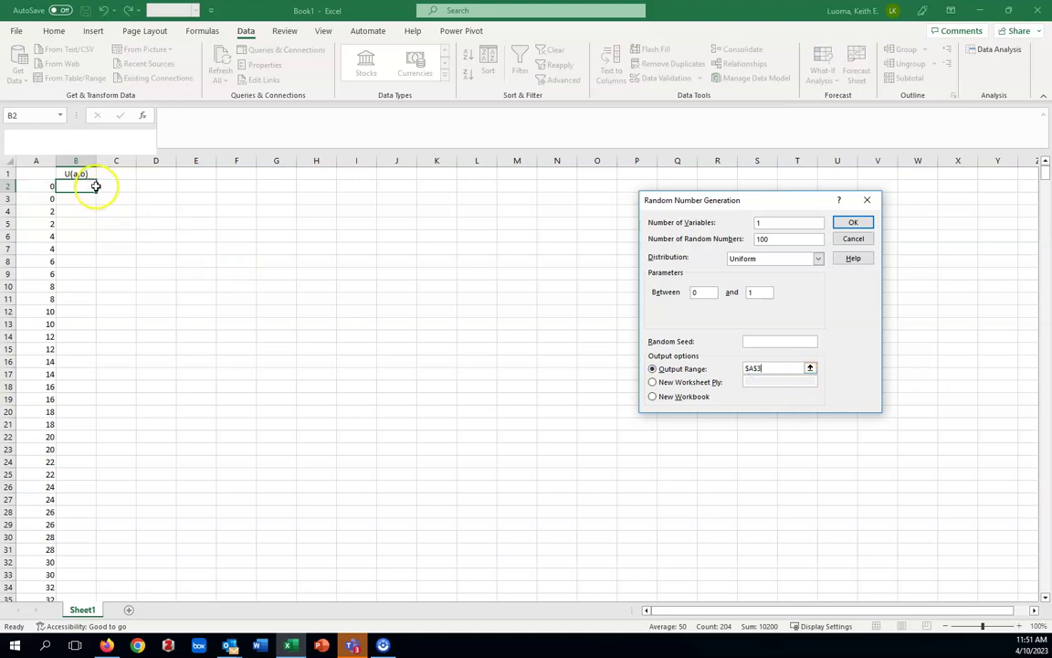
{"action": "left_click_drag", "start_coordinate": [767, 367], "coordinate": [754, 366]}
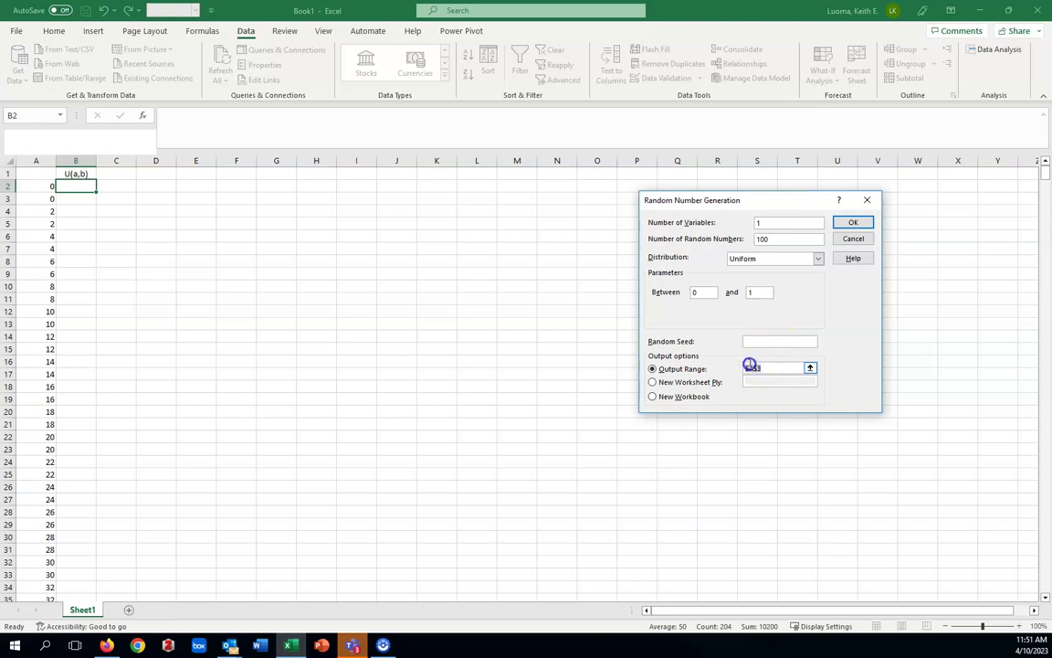
{"action": "key", "text": "BackSpace"}
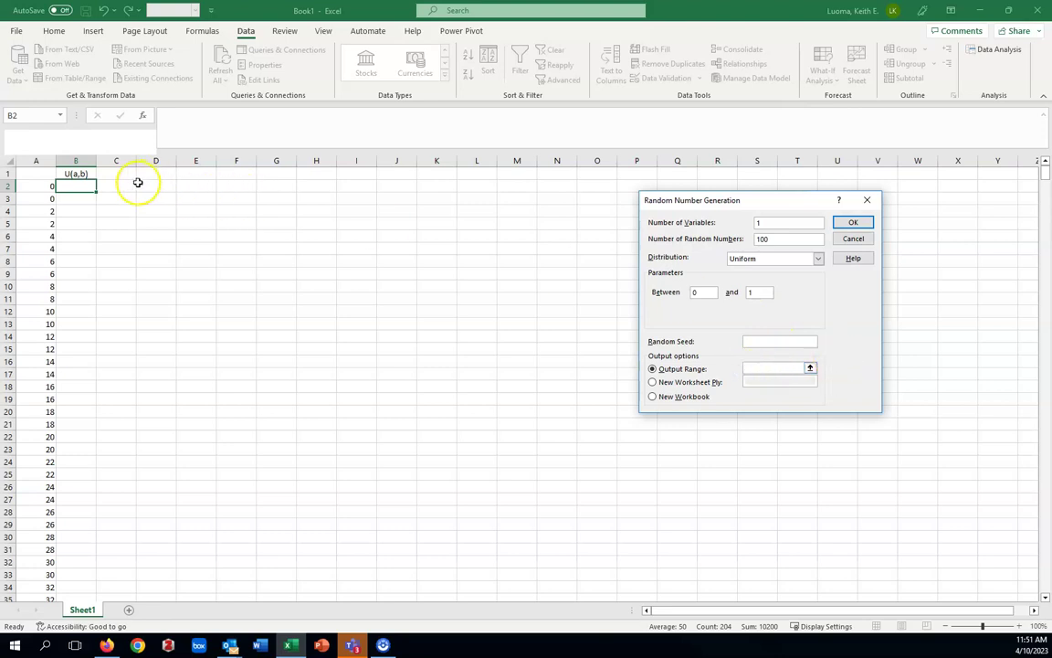
{"action": "left_click", "coordinate": [88, 187]}
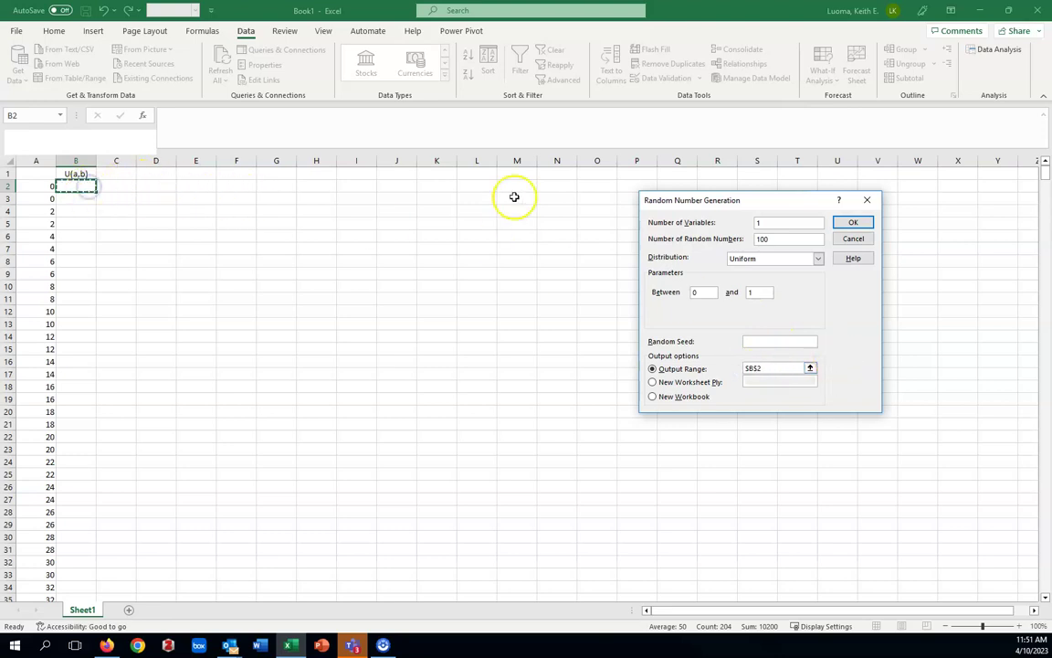
{"action": "left_click", "coordinate": [859, 224]}
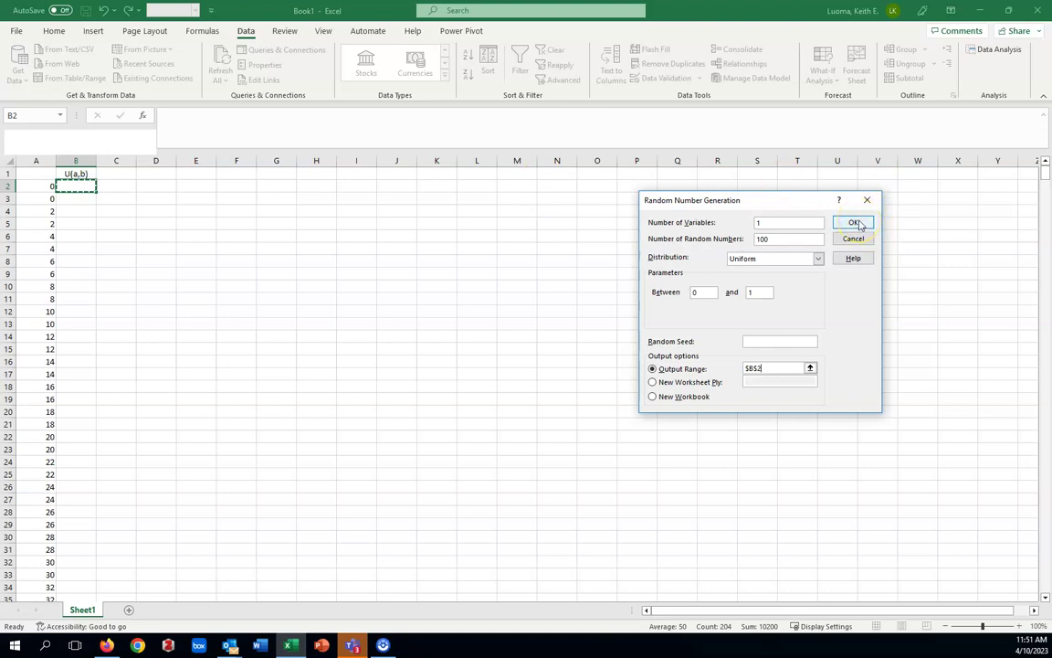
{"action": "left_click", "coordinate": [859, 224]}
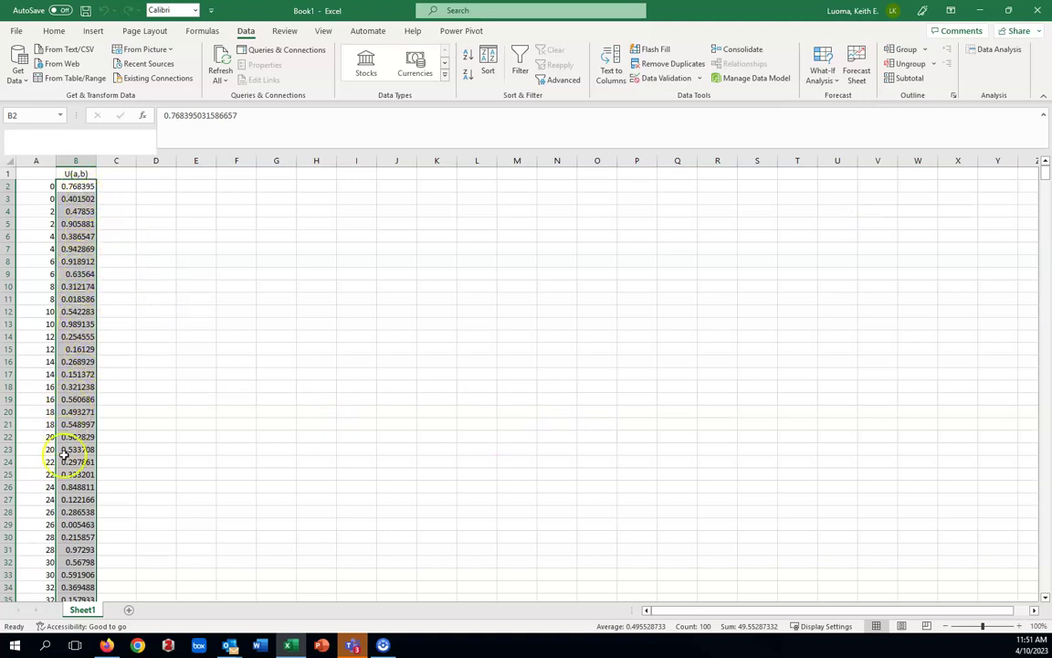
- Review the generated uniform numbers in column B down to the last row and return to the start
{"action": "scroll", "coordinate": [87, 545], "scroll_direction": "down", "scroll_amount": 6}
{"action": "scroll", "coordinate": [89, 549], "scroll_direction": "down", "scroll_amount": 13}
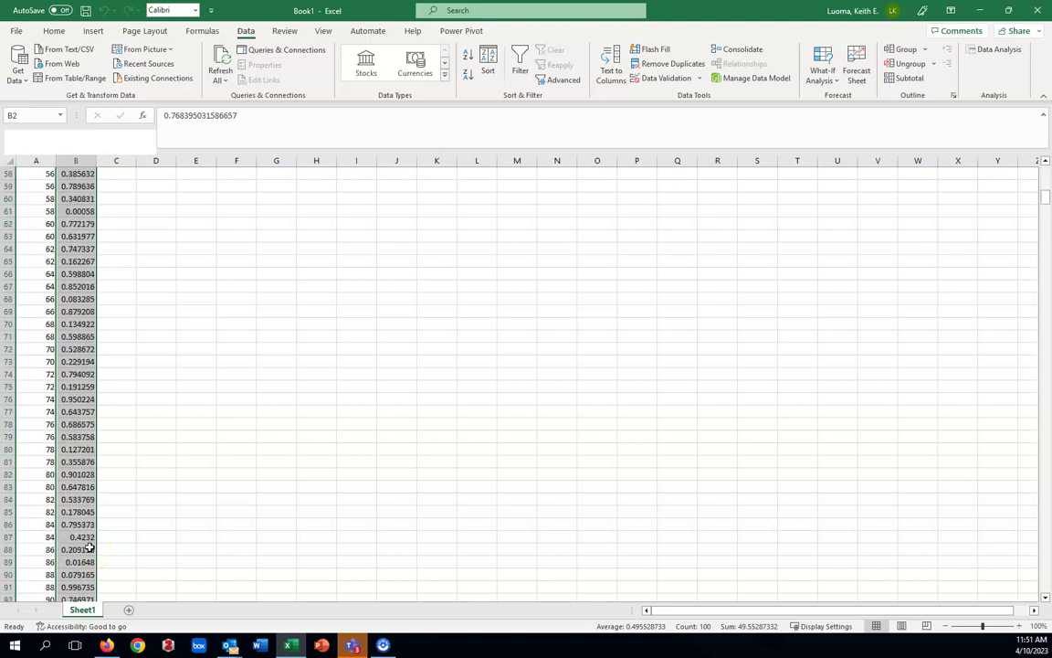
{"action": "scroll", "coordinate": [89, 548], "scroll_direction": "down", "scroll_amount": 6}
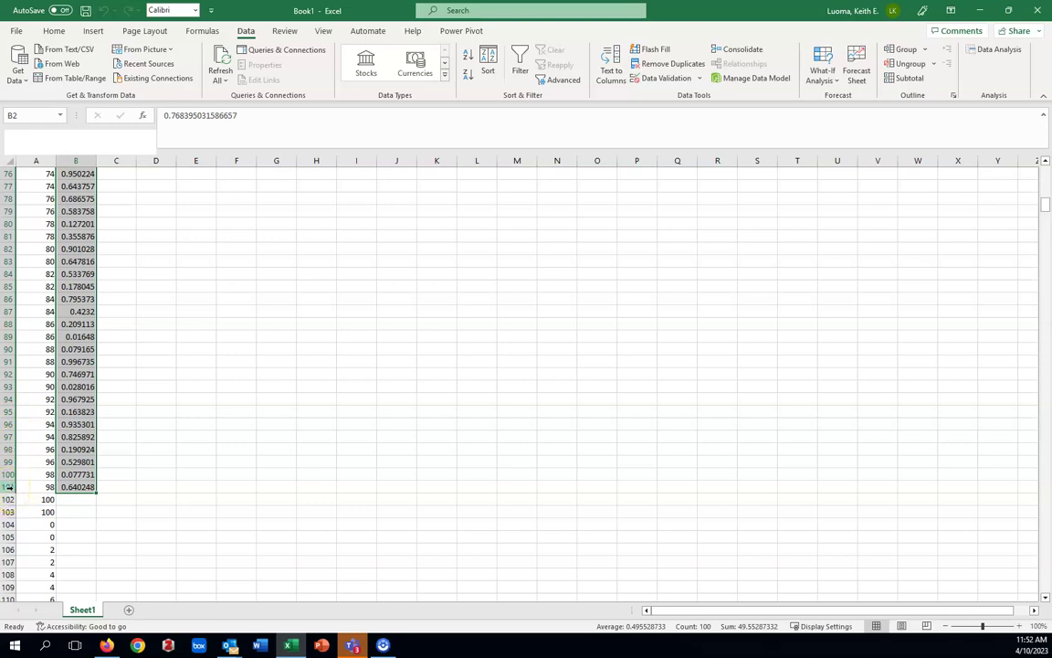
{"action": "scroll", "coordinate": [333, 448], "scroll_direction": "up", "scroll_amount": 20}
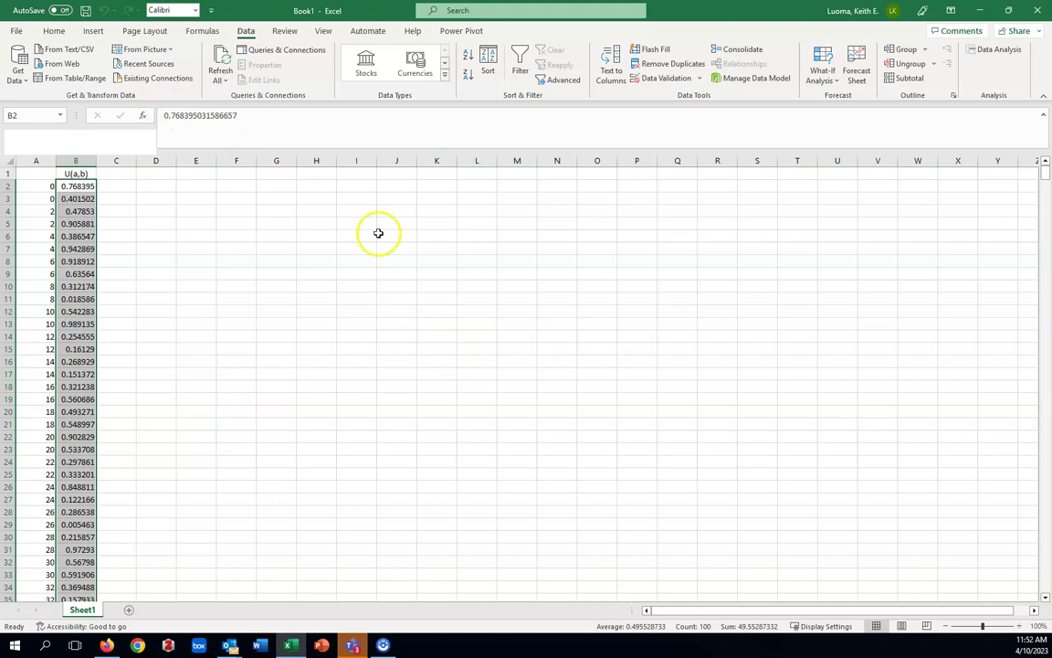
- Change the header in cell B1 to U(0,1)
{"action": "left_click", "coordinate": [83, 175]}
{"action": "double_click", "coordinate": [82, 174]}
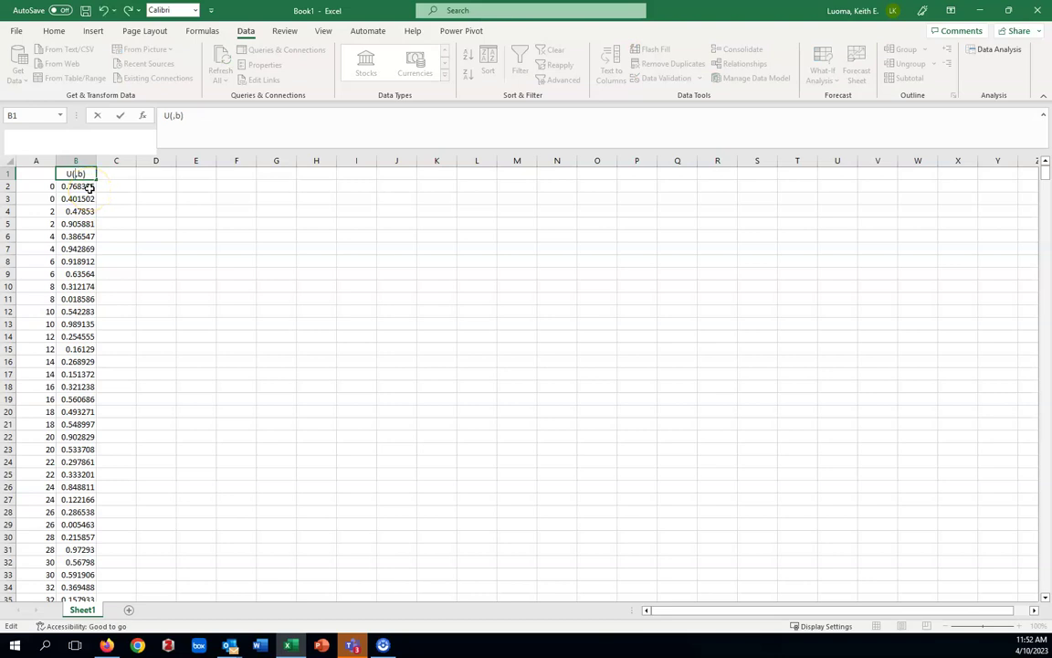
{"action": "key", "text": "BackSpace"}
{"action": "type", "text": "0"}
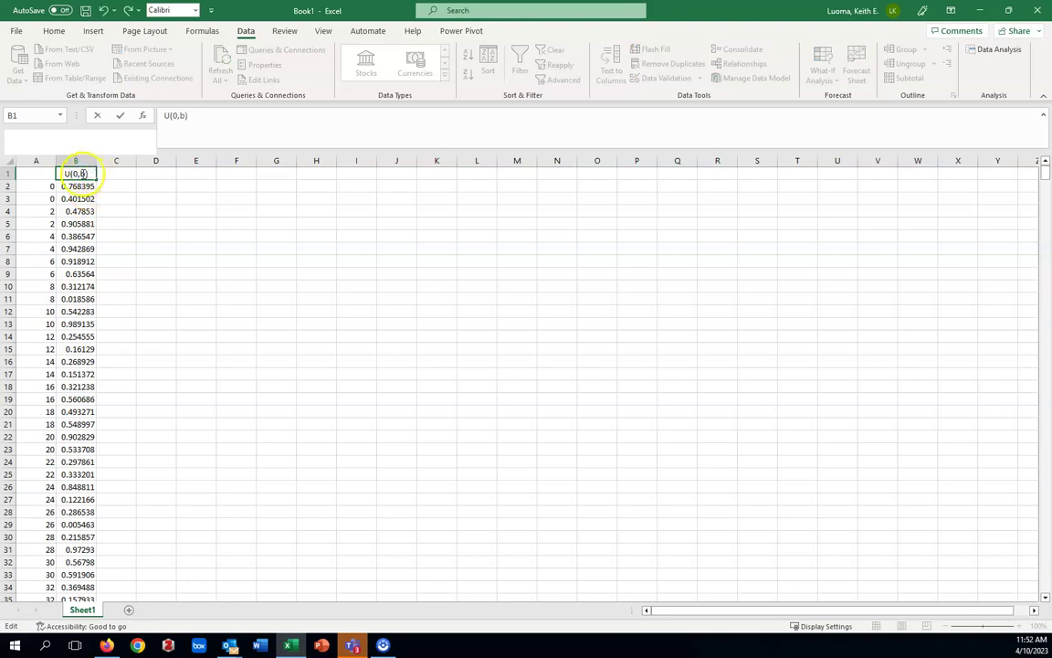
{"action": "left_click", "coordinate": [85, 173]}
{"action": "key", "text": "BackSpace"}
{"action": "type", "text": "1"}
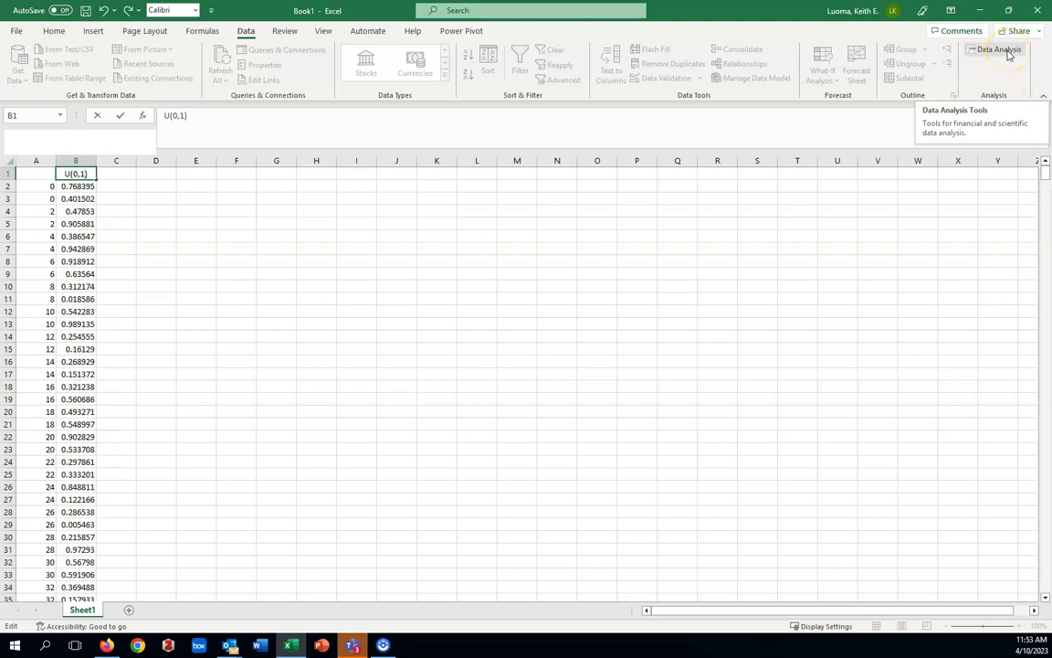
- Enter the header N(100,15) in cell C1
{"action": "left_click", "coordinate": [125, 175]}
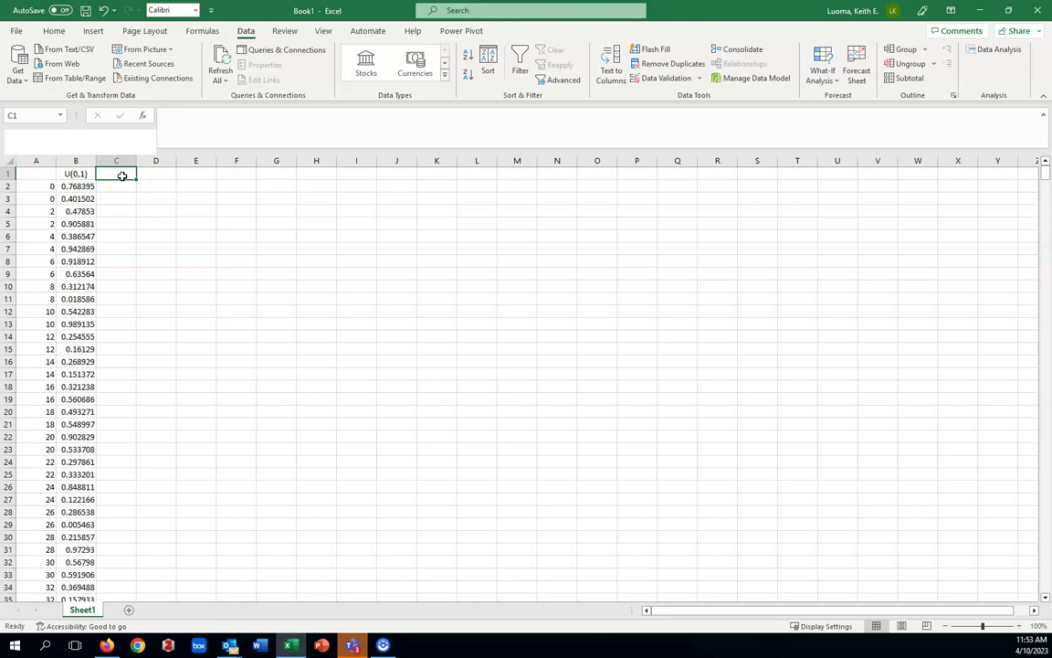
{"action": "type", "text": "N"}
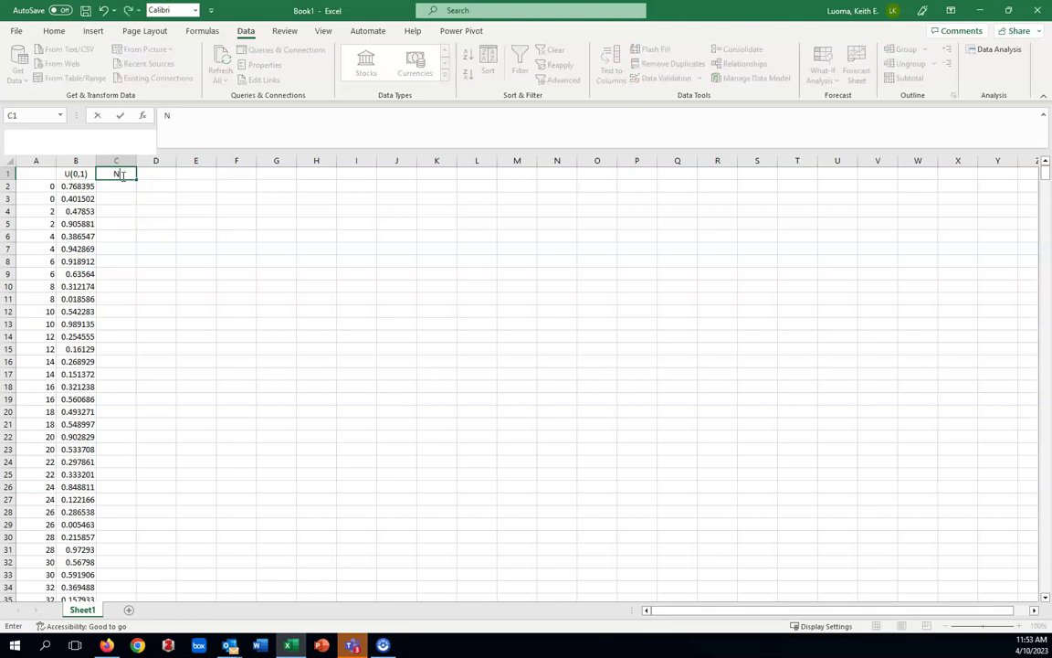
{"action": "type", "text": "("}
{"action": "type", "text": "100,15)"}
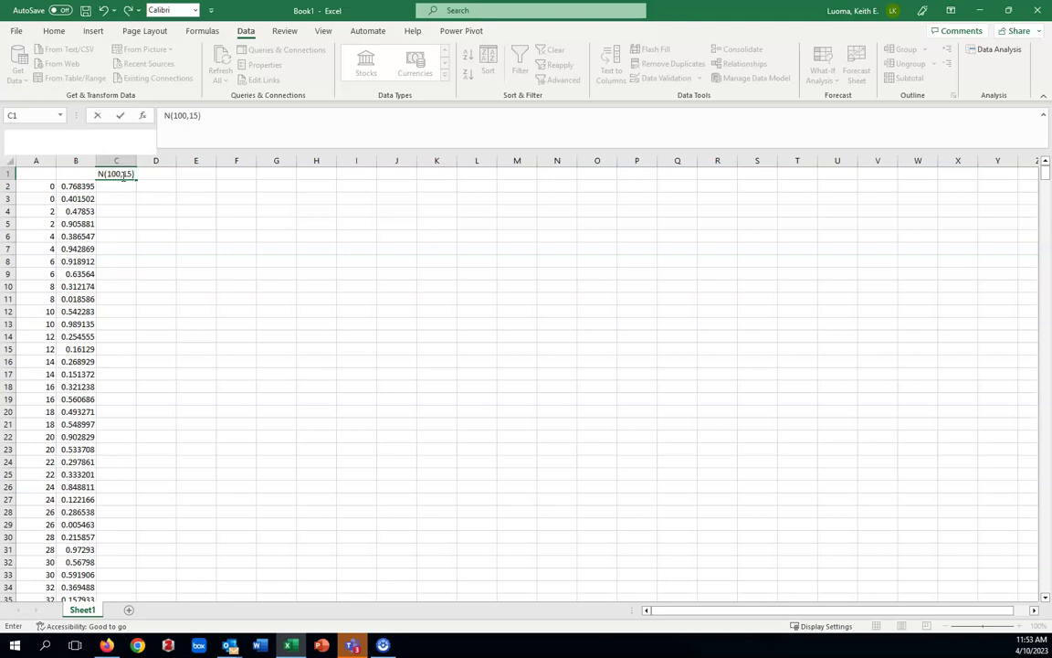
{"action": "left_click", "coordinate": [135, 225]}
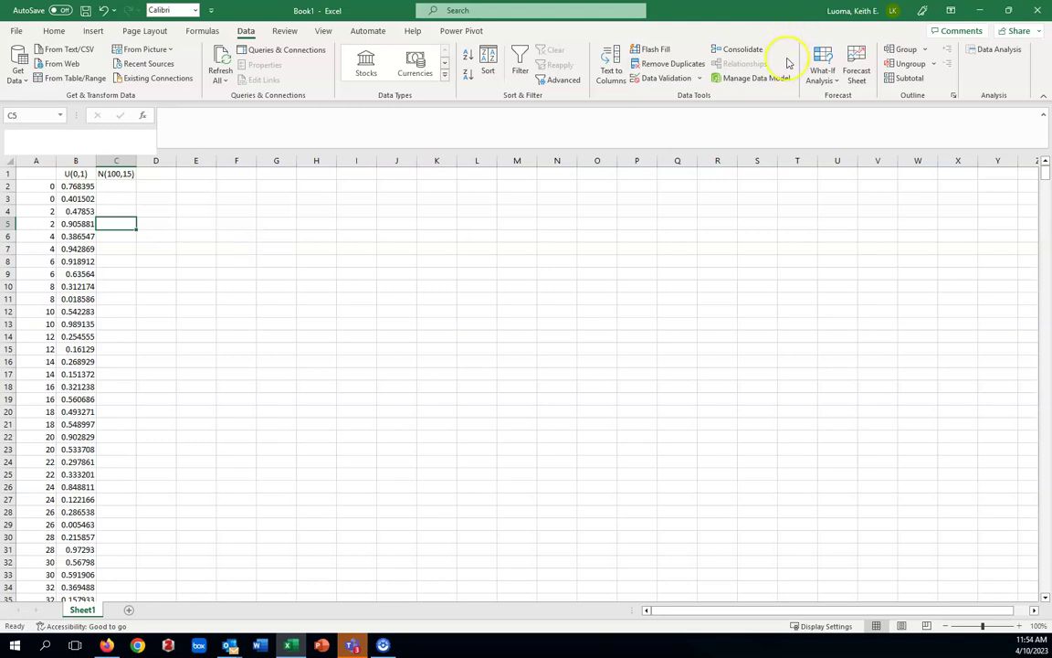
- Set up Random Number Generation with a Normal distribution, mean 100 and standard deviation 15
{"action": "left_click", "coordinate": [999, 51]}
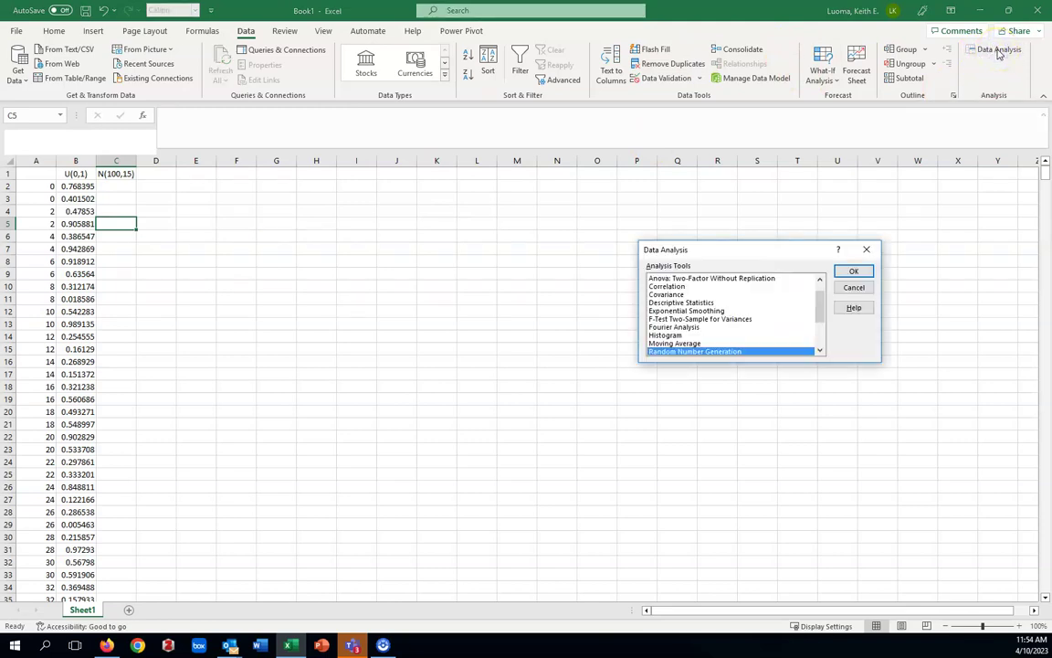
{"action": "left_click", "coordinate": [852, 271]}
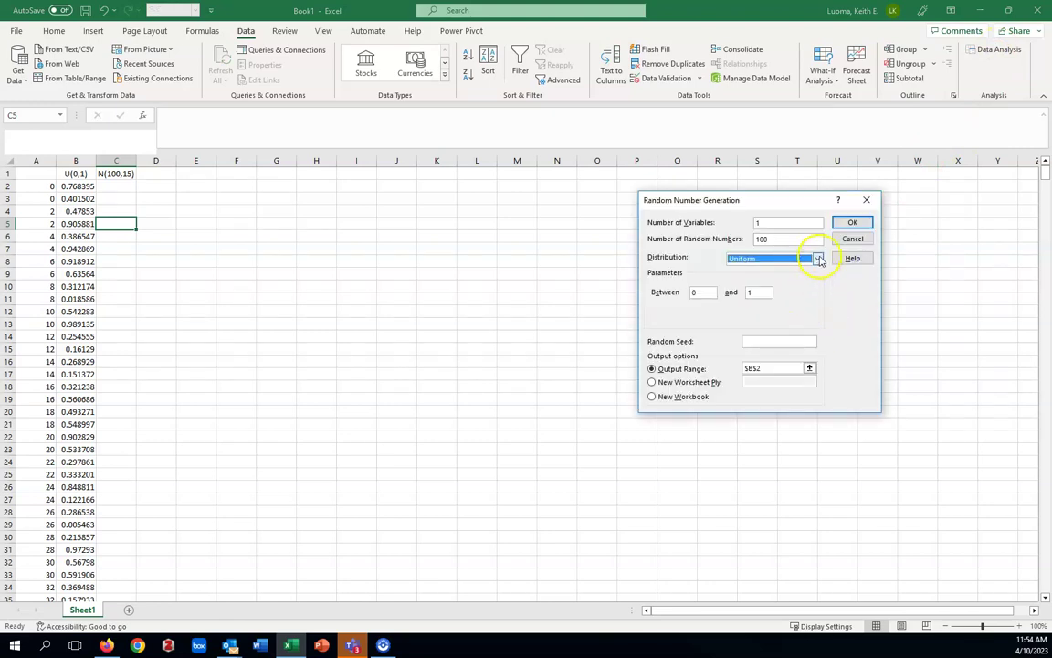
{"action": "left_click", "coordinate": [819, 259]}
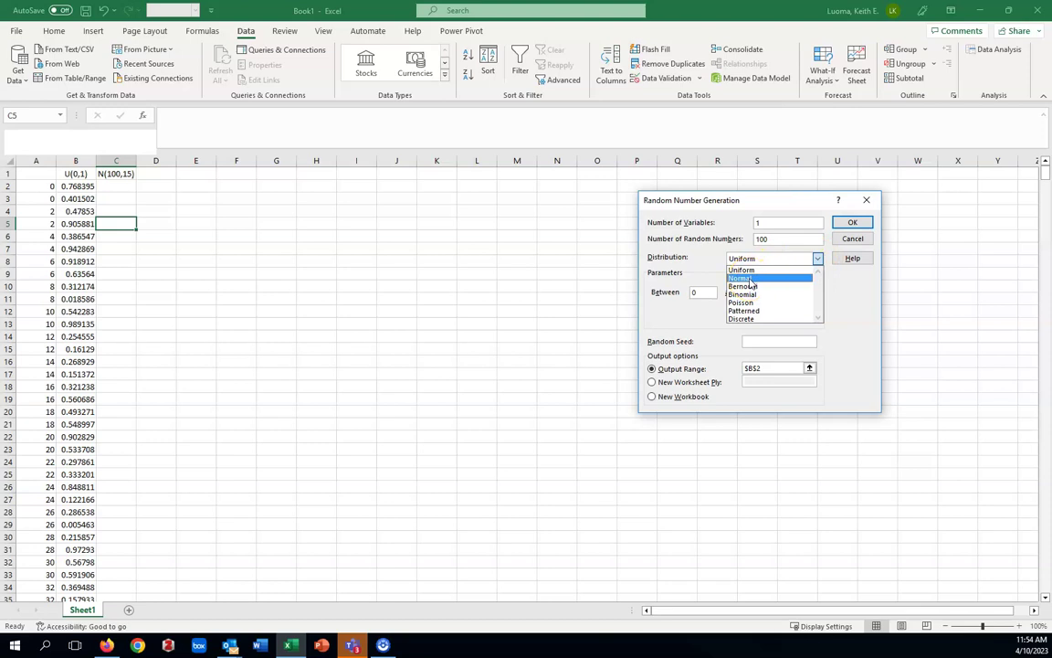
{"action": "left_click", "coordinate": [750, 279]}
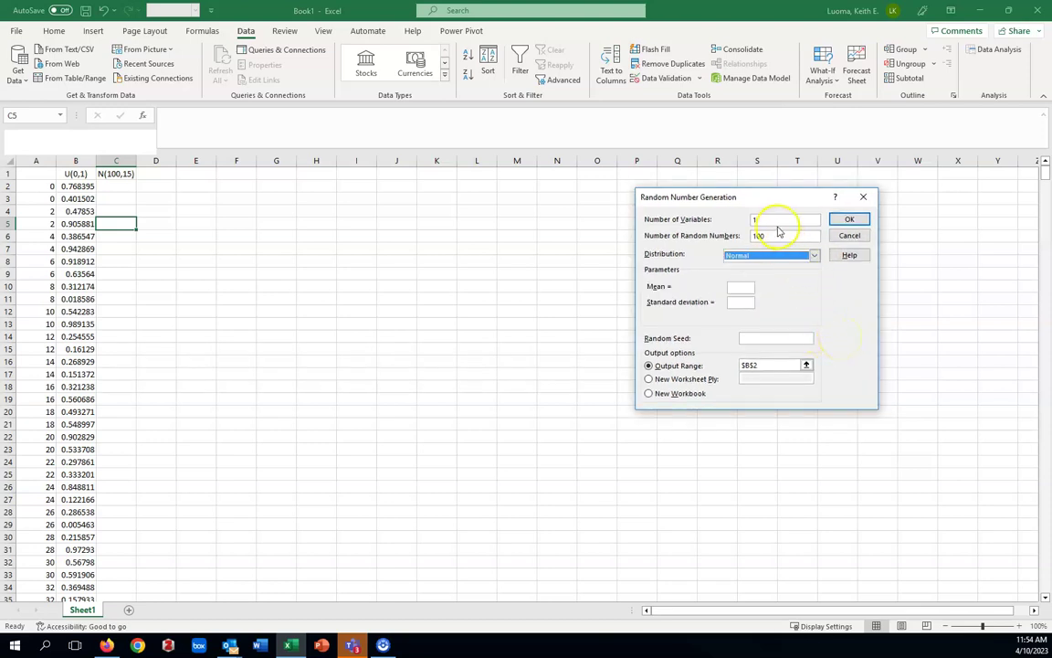
{"action": "left_click", "coordinate": [744, 286]}
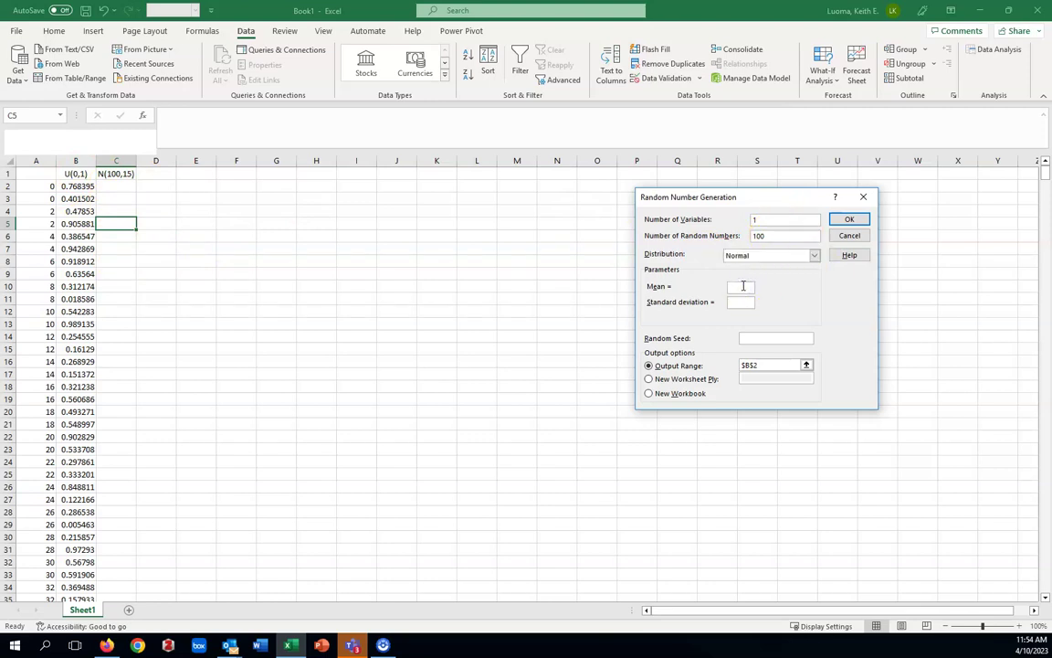
{"action": "type", "text": "100"}
{"action": "left_click", "coordinate": [746, 302]}
{"action": "type", "text": "15"}
- Replace the output range with cell C2 and generate the normal random numbers
{"action": "left_click", "coordinate": [747, 366]}
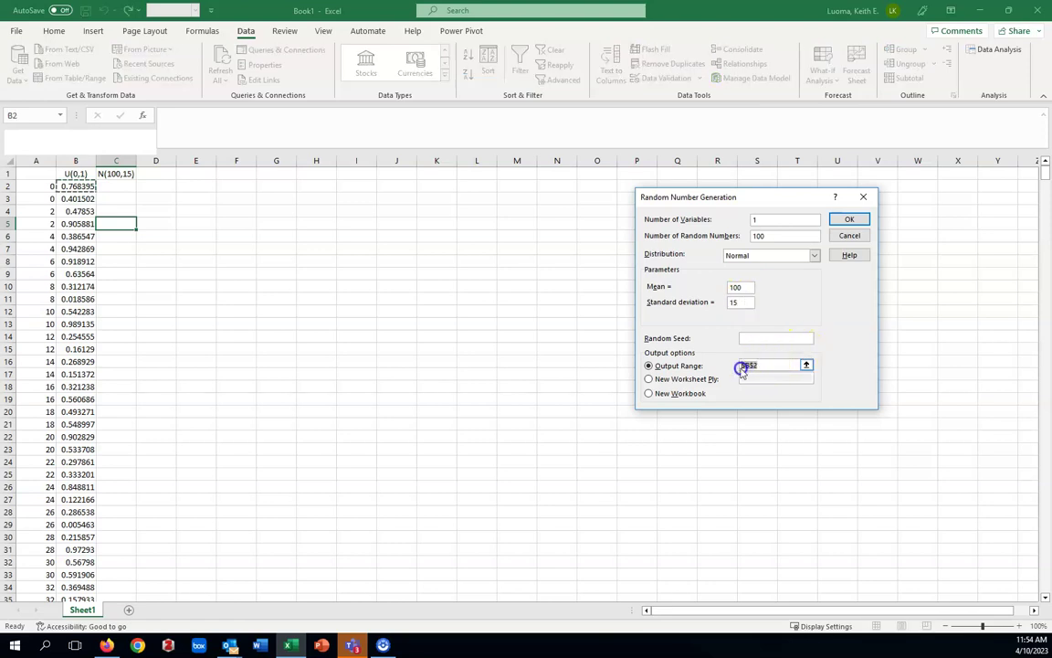
{"action": "key", "text": "BackSpace"}
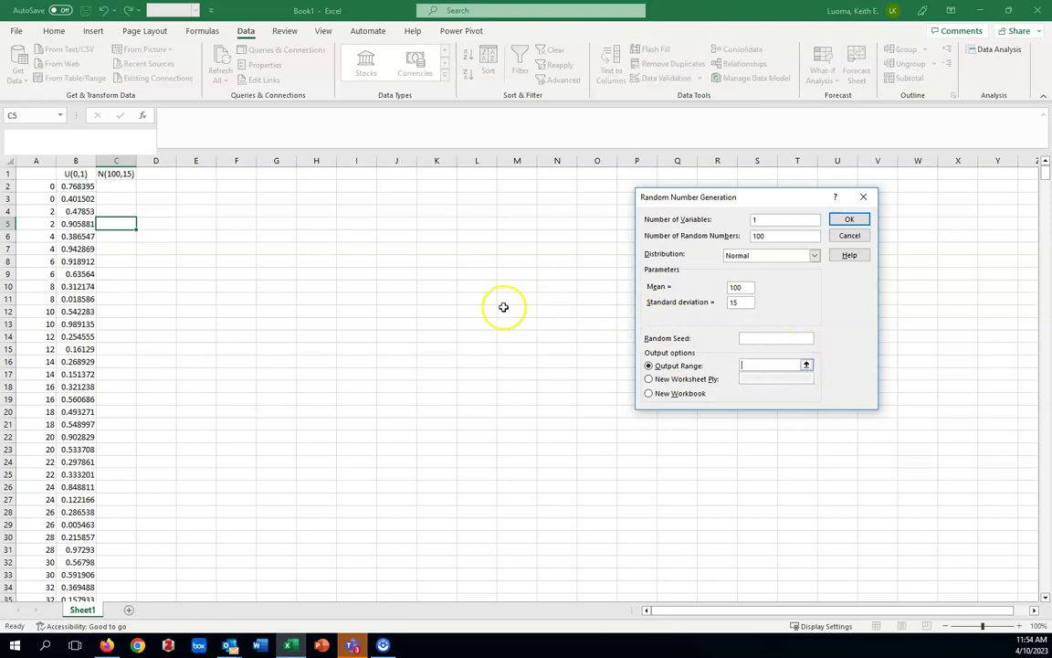
{"action": "left_click", "coordinate": [121, 188]}
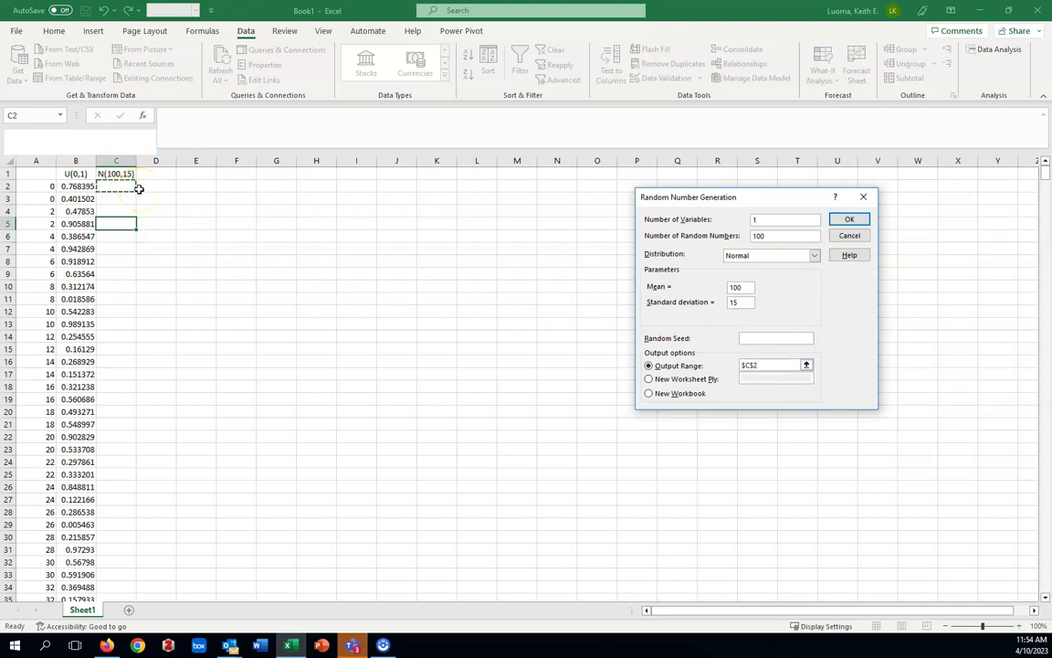
{"action": "left_click", "coordinate": [847, 219]}
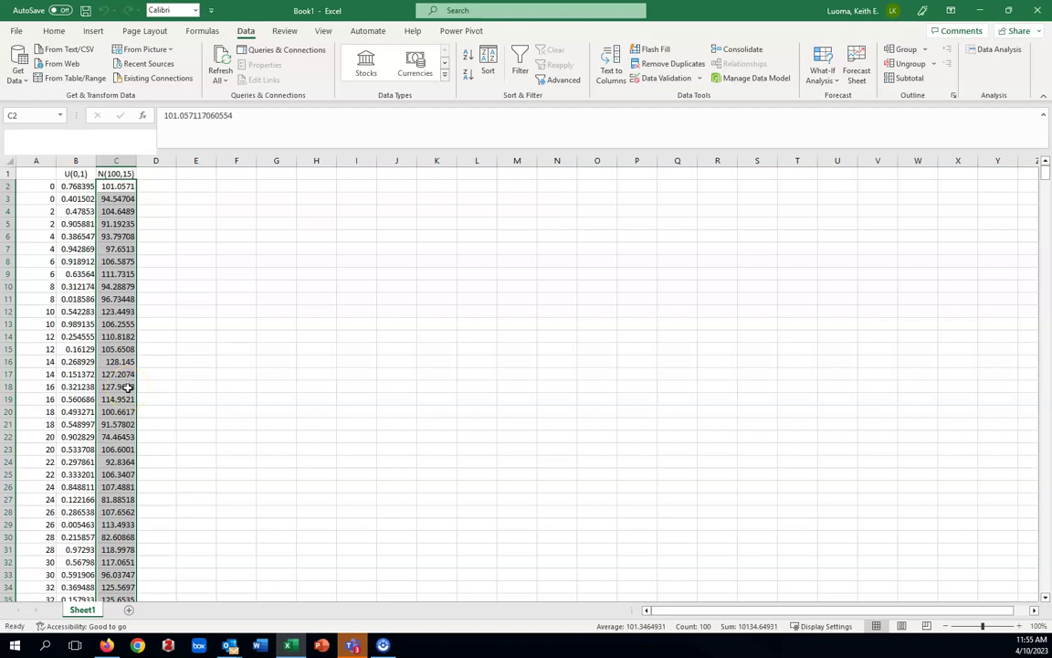
- Review the generated normal numbers in column C down to the last row and return to the start
{"action": "scroll", "coordinate": [127, 387], "scroll_direction": "down", "scroll_amount": 6}
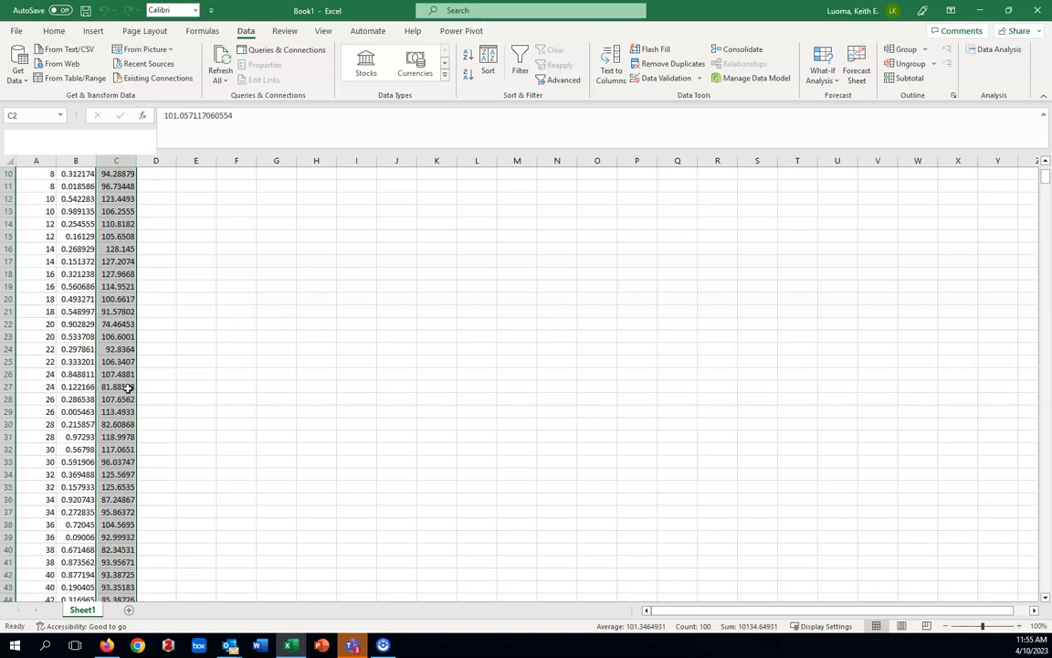
{"action": "scroll", "coordinate": [128, 388], "scroll_direction": "down", "scroll_amount": 2}
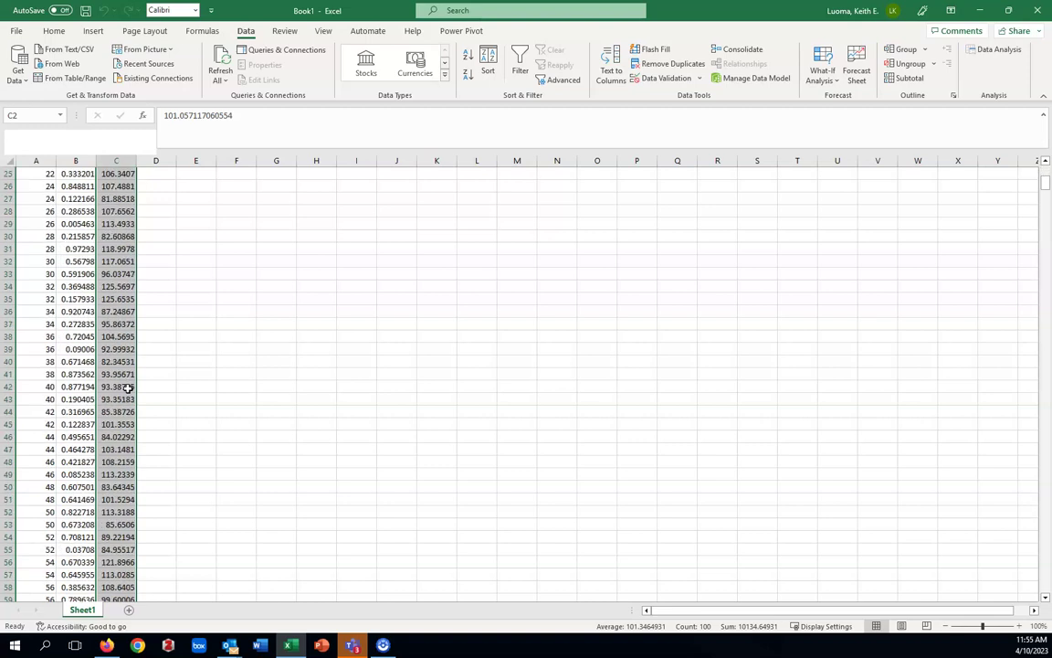
{"action": "scroll", "coordinate": [128, 387], "scroll_direction": "down", "scroll_amount": 2}
{"action": "scroll", "coordinate": [128, 388], "scroll_direction": "down", "scroll_amount": 6}
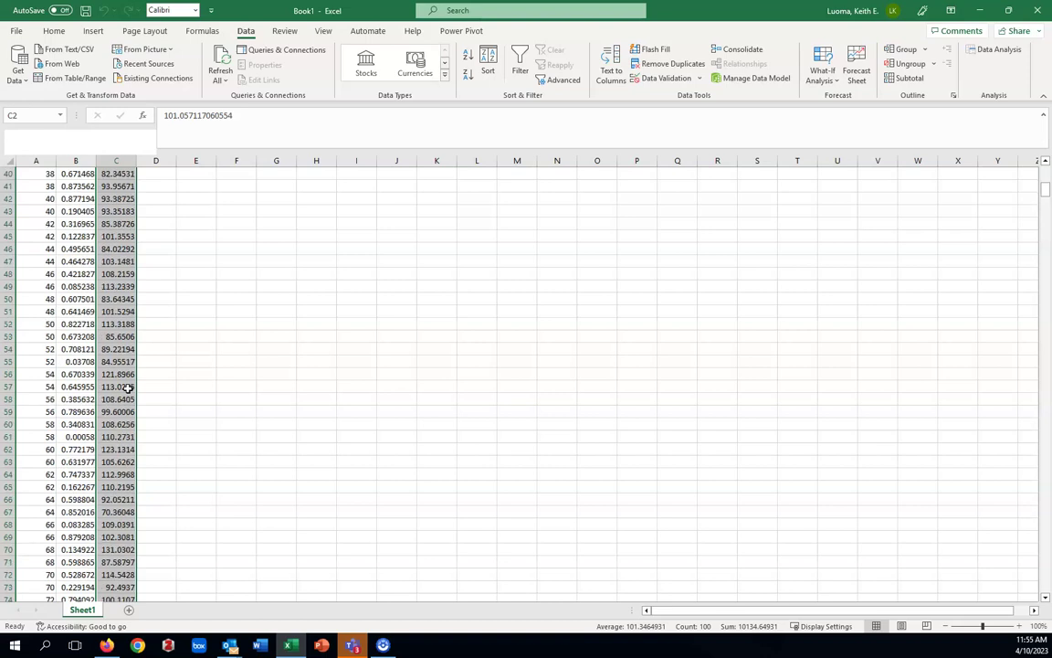
{"action": "scroll", "coordinate": [128, 388], "scroll_direction": "down", "scroll_amount": 3}
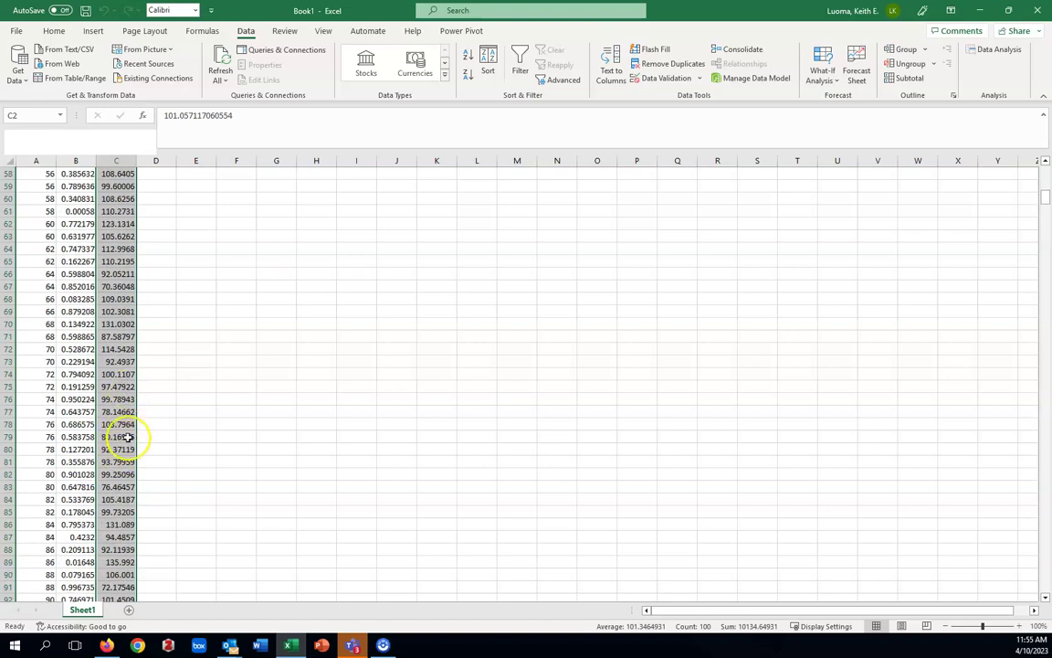
{"action": "scroll", "coordinate": [128, 436], "scroll_direction": "down", "scroll_amount": 4}
{"action": "scroll", "coordinate": [128, 437], "scroll_direction": "up", "scroll_amount": 5}
{"action": "scroll", "coordinate": [127, 437], "scroll_direction": "up", "scroll_amount": 18}
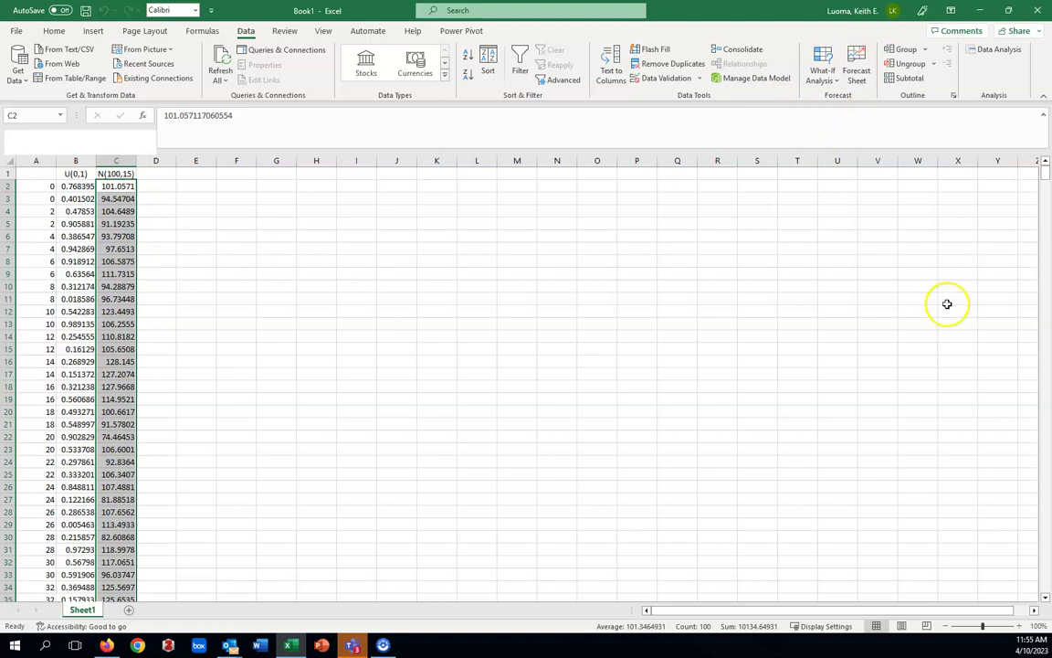
- Enter the header Bernouli in cell D1 and widen column D slightly
{"action": "left_click", "coordinate": [159, 175]}
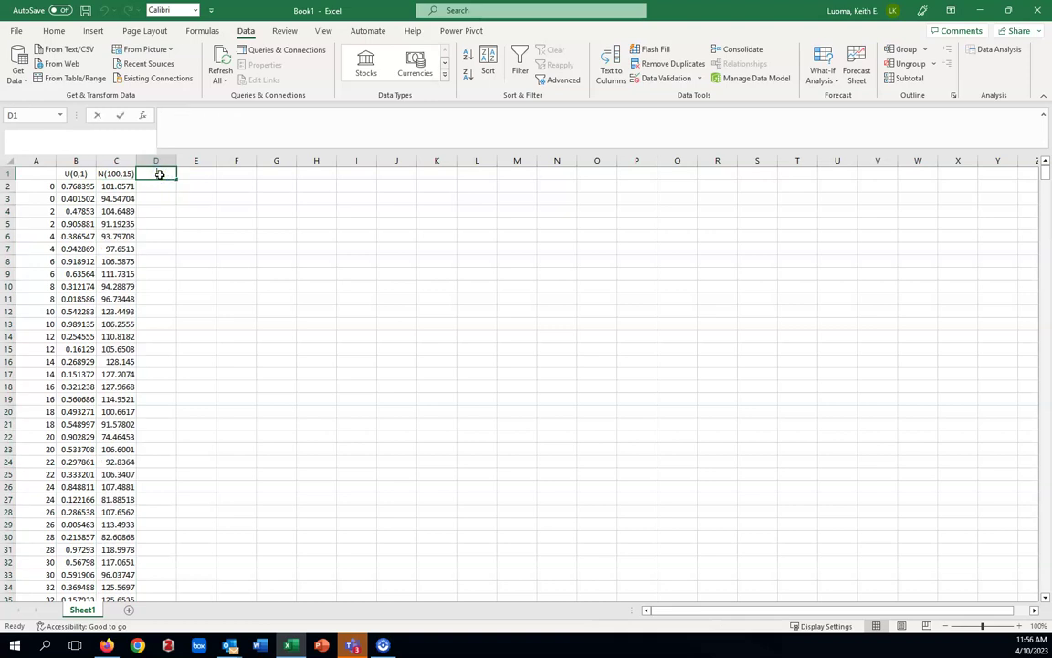
{"action": "type", "text": "Bernoulli"}
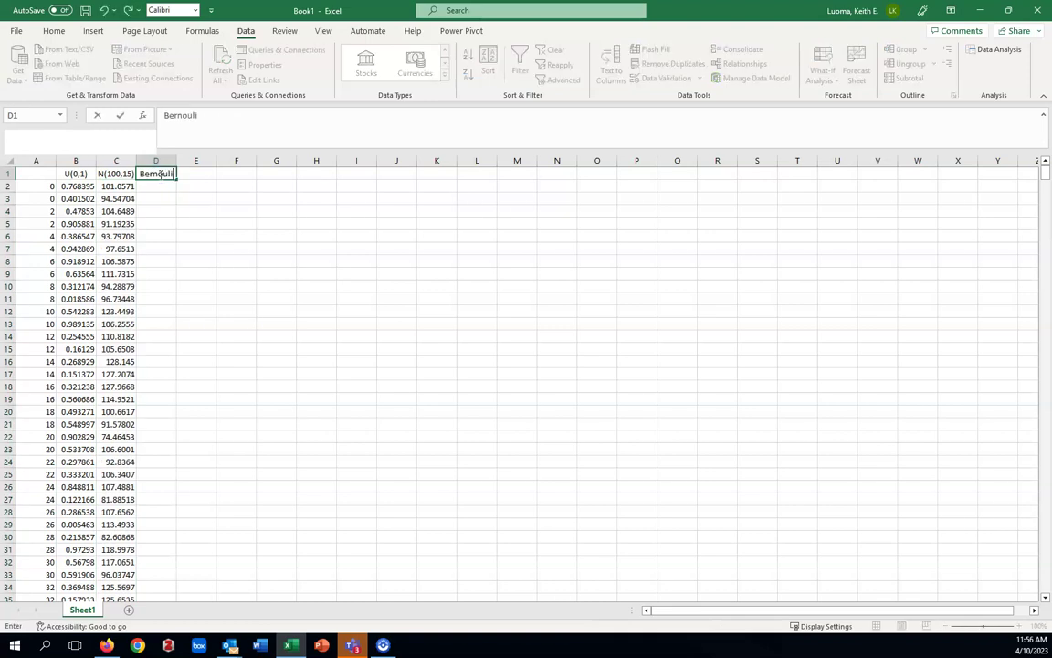
{"action": "left_click", "coordinate": [204, 185]}
{"action": "left_click_drag", "start_coordinate": [177, 159], "coordinate": [185, 160]}
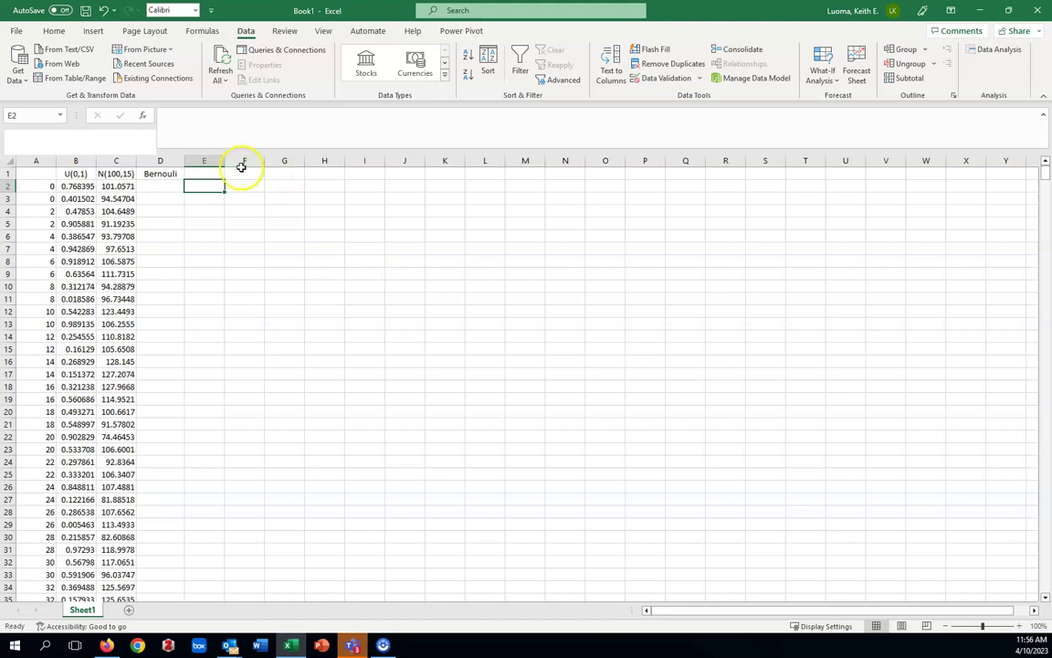
- Extend the header in cell D1 to Bernouli(.5) and widen column D to fit it
{"action": "double_click", "coordinate": [180, 174]}
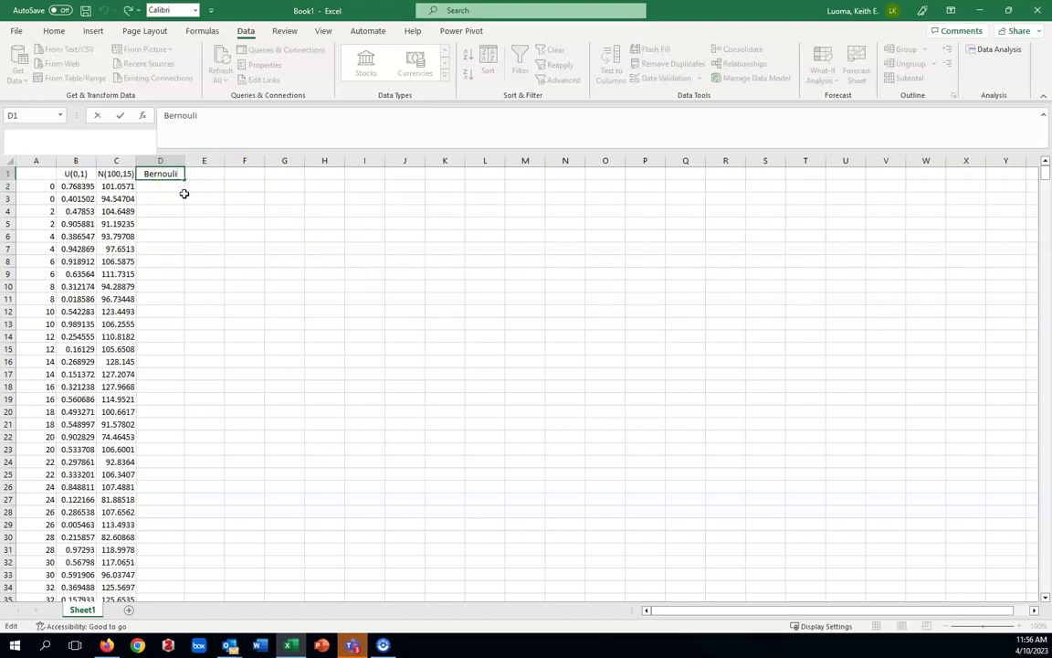
{"action": "type", "text": "(.5)"}
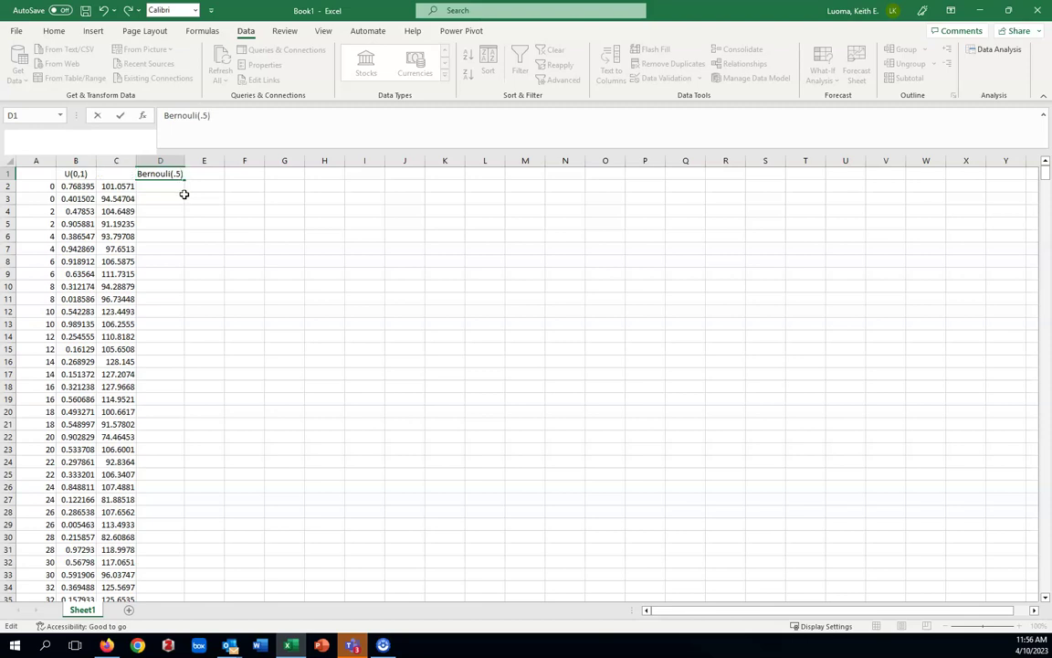
{"action": "left_click", "coordinate": [246, 201]}
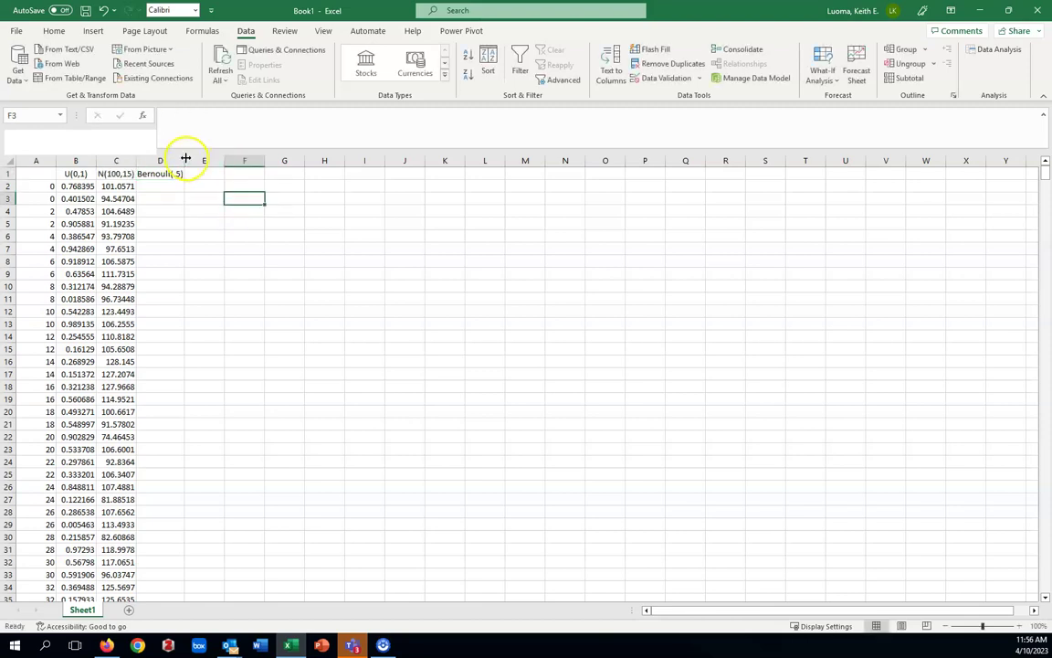
{"action": "mouse_move", "coordinate": [183, 158]}
{"action": "left_mouse_down"}
{"action": "mouse_move", "coordinate": [155, 158]}
{"action": "mouse_move", "coordinate": [192, 159]}
{"action": "left_mouse_up"}
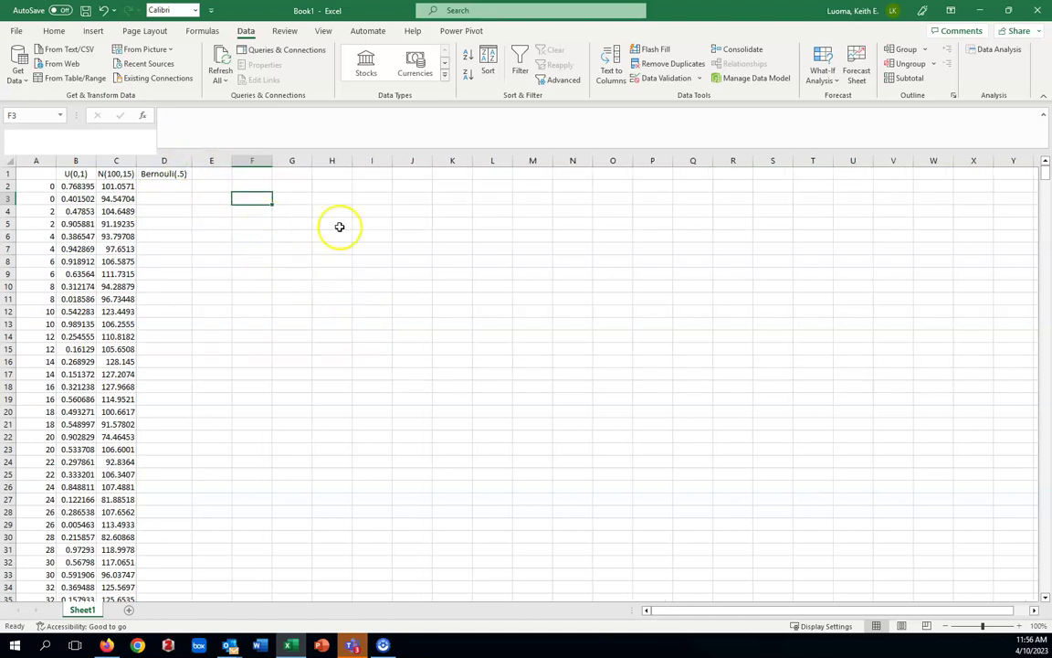
- Set up Random Number Generation with a Bernoulli distribution and a p value of .5
{"action": "left_click", "coordinate": [996, 50]}
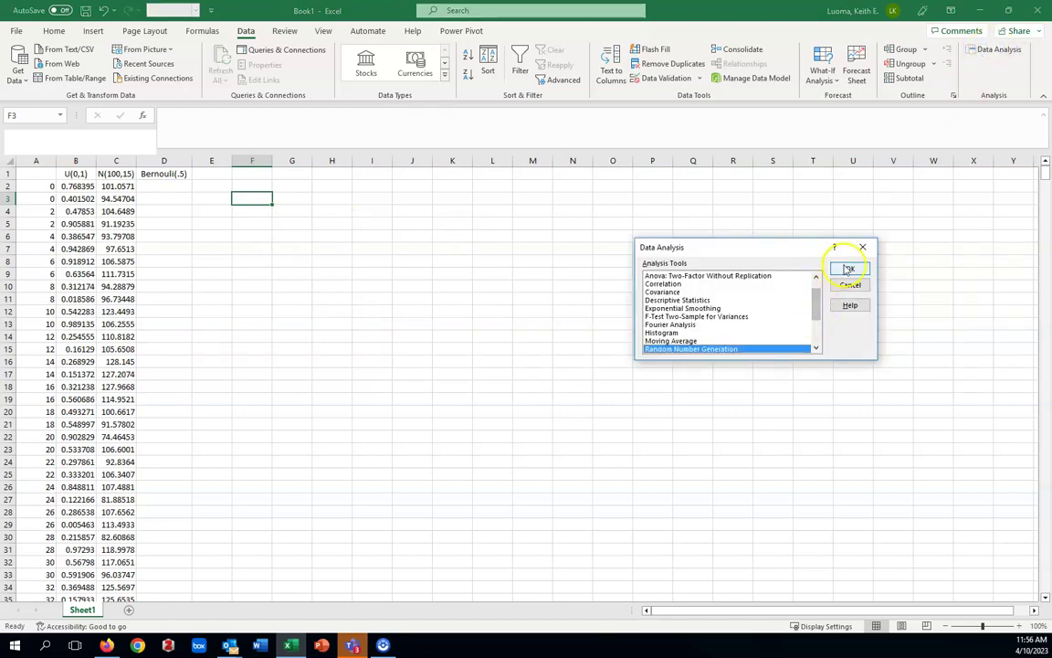
{"action": "left_click", "coordinate": [847, 269]}
{"action": "left_click", "coordinate": [813, 255]}
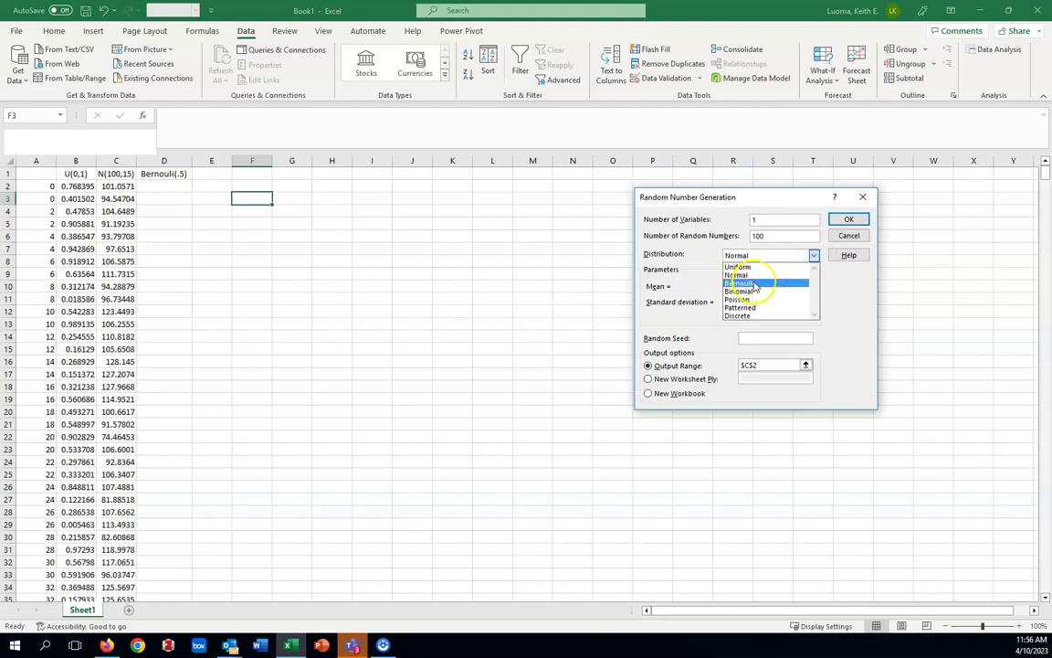
{"action": "left_click", "coordinate": [755, 284]}
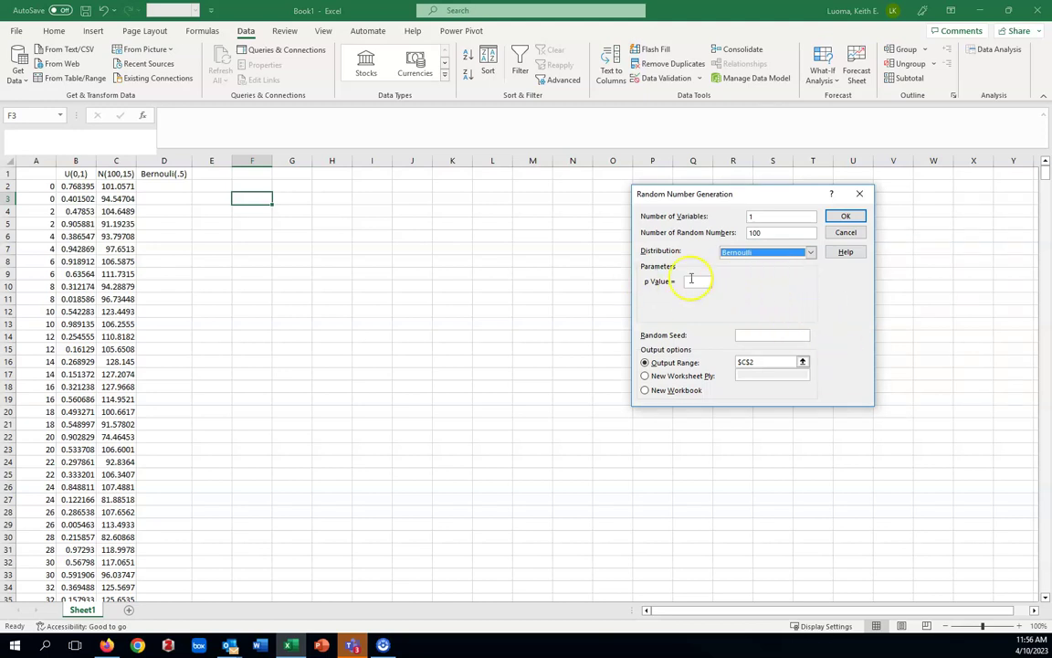
{"action": "left_click", "coordinate": [693, 281]}
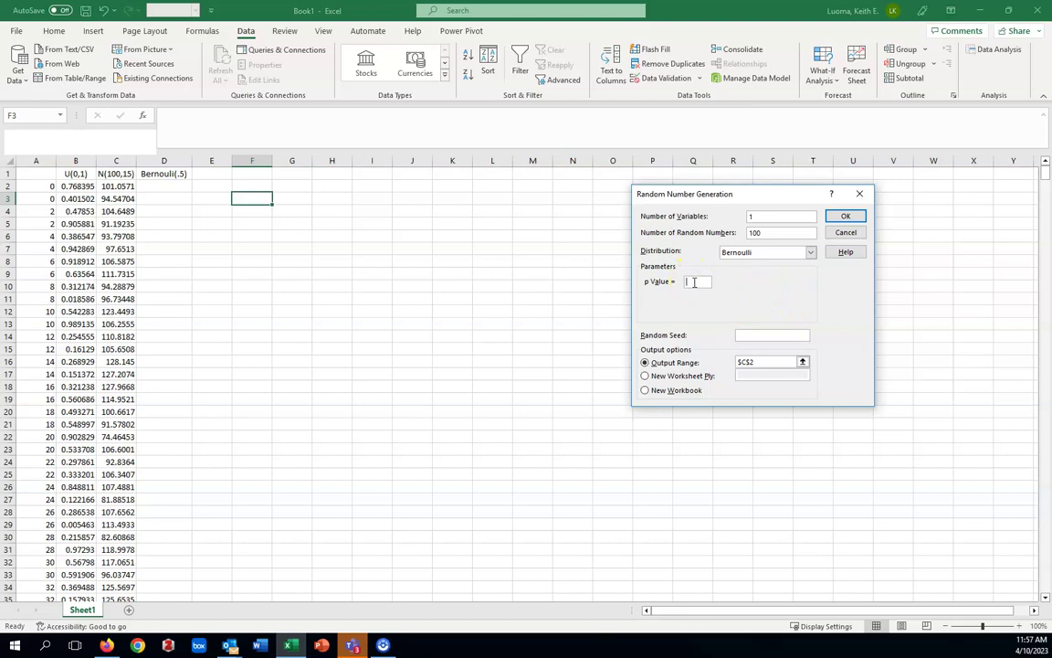
{"action": "type", "text": ".5"}
- Replace the output range with cell D2 and generate the Bernoulli numbers
{"action": "left_click", "coordinate": [749, 362]}
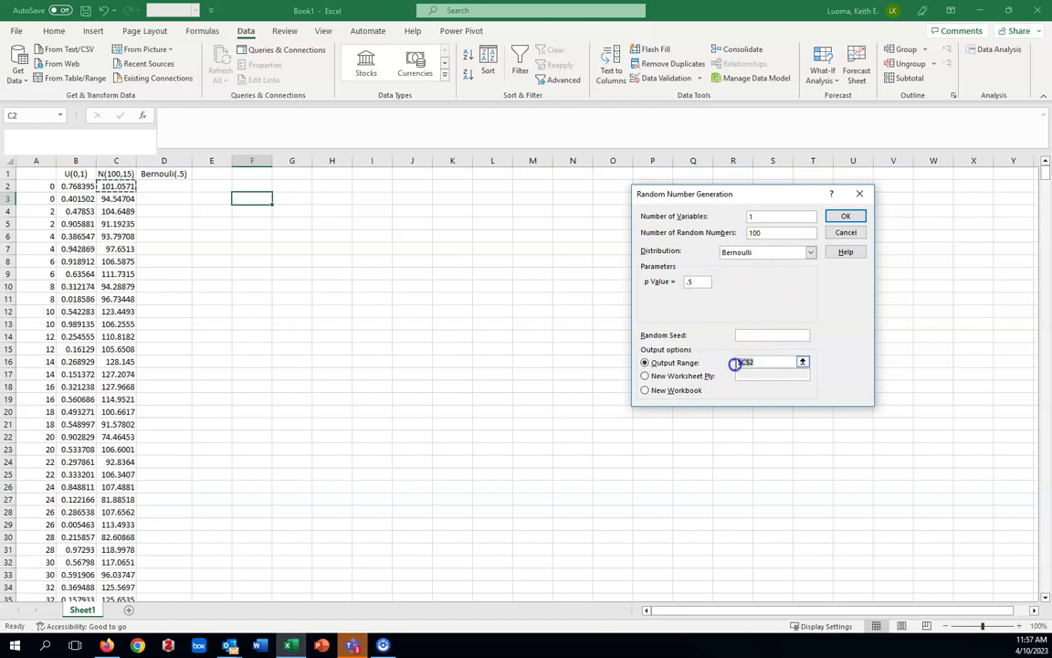
{"action": "key", "text": "Delete"}
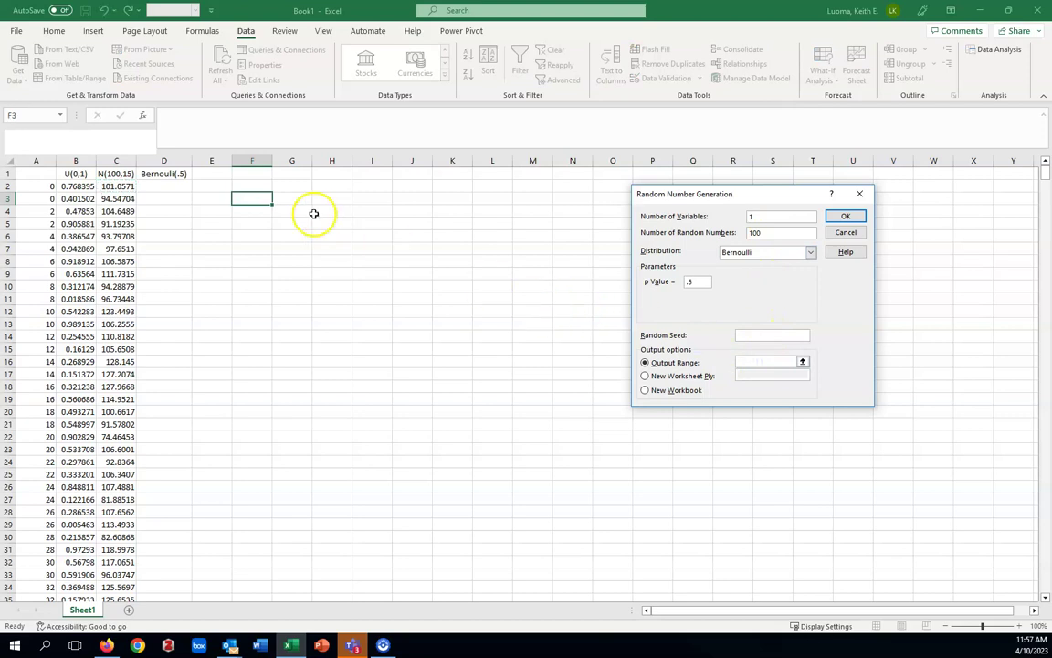
{"action": "left_click", "coordinate": [181, 187]}
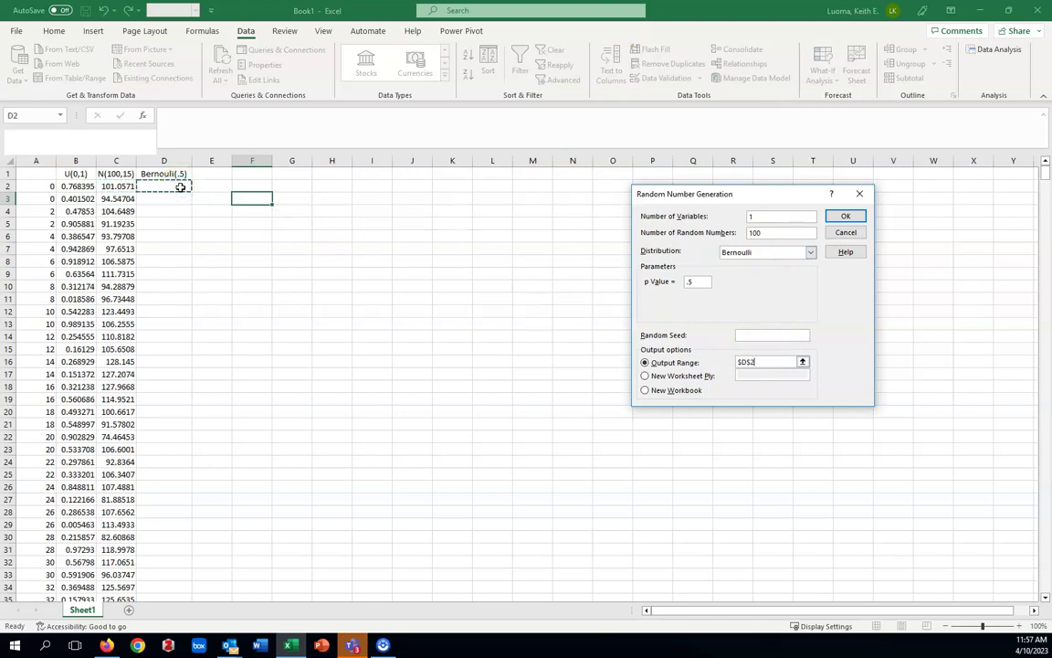
{"action": "left_click", "coordinate": [844, 217]}
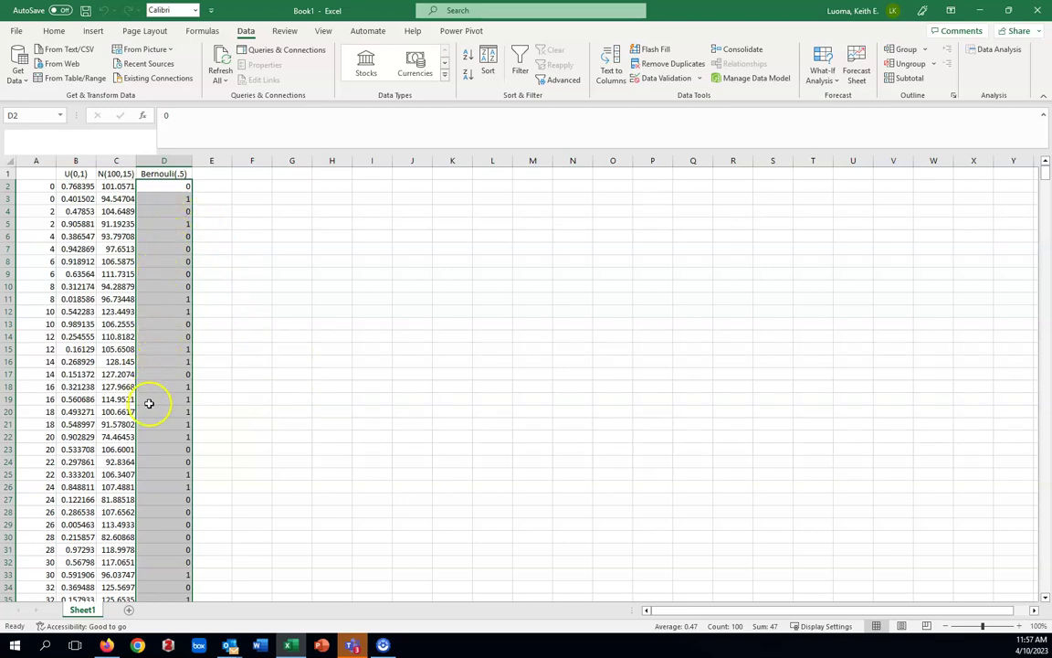
- Review the generated Bernoulli values in column D down to the last row and return to the start
{"action": "scroll", "coordinate": [246, 429], "scroll_direction": "down", "scroll_amount": 20}
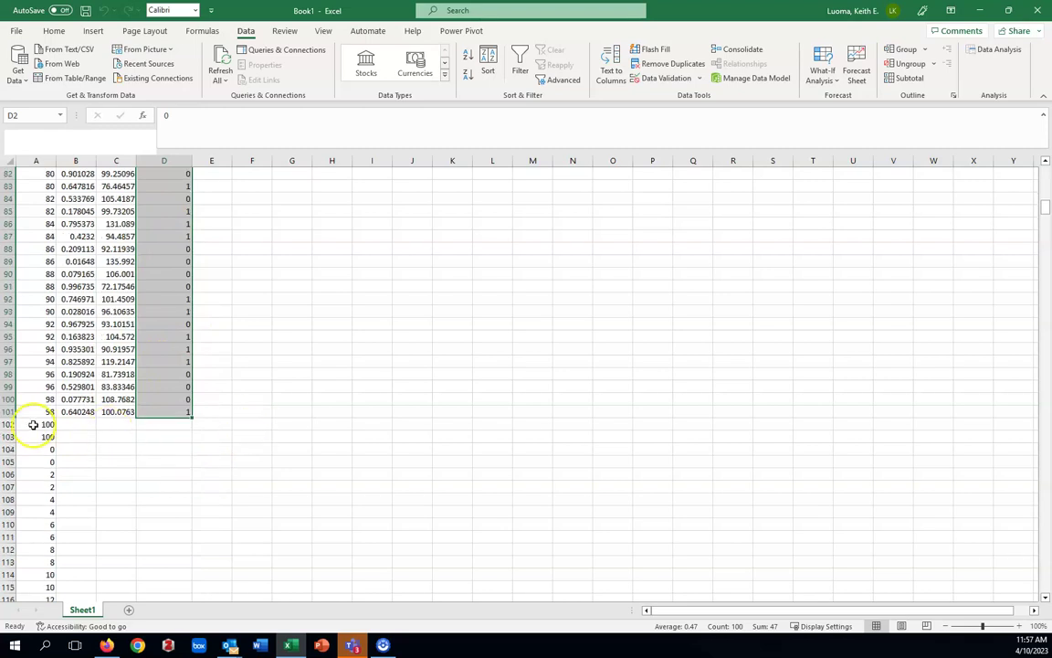
{"action": "scroll", "coordinate": [250, 410], "scroll_direction": "up", "scroll_amount": 6}
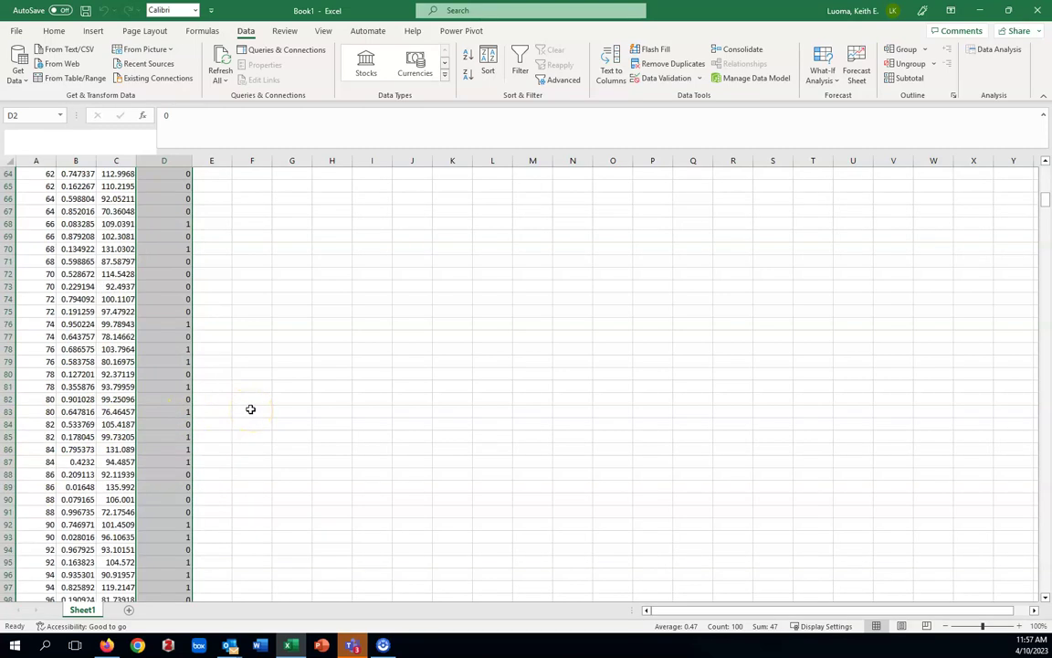
{"action": "scroll", "coordinate": [250, 409], "scroll_direction": "up", "scroll_amount": 14}
{"action": "scroll", "coordinate": [250, 410], "scroll_direction": "up", "scroll_amount": 7}
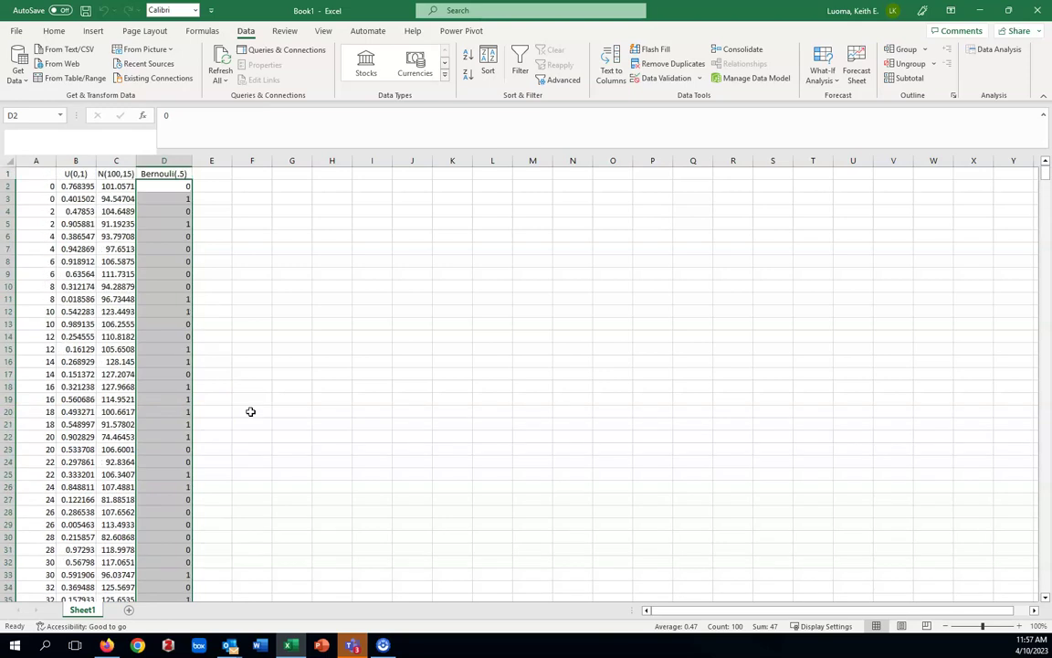